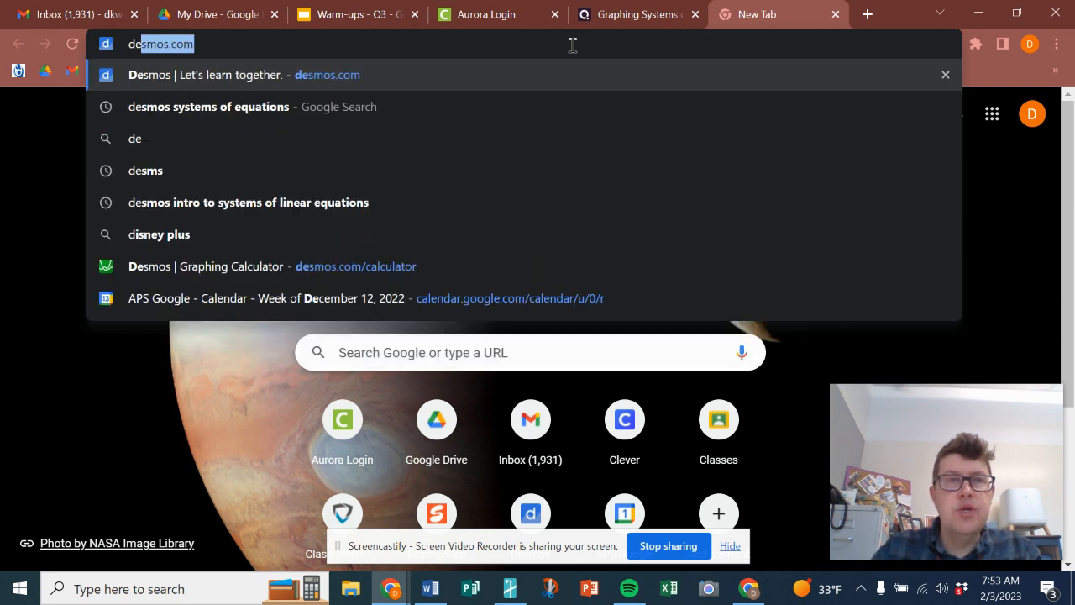
Go to desmos.com and open the Graphing Calculator
key("Return")
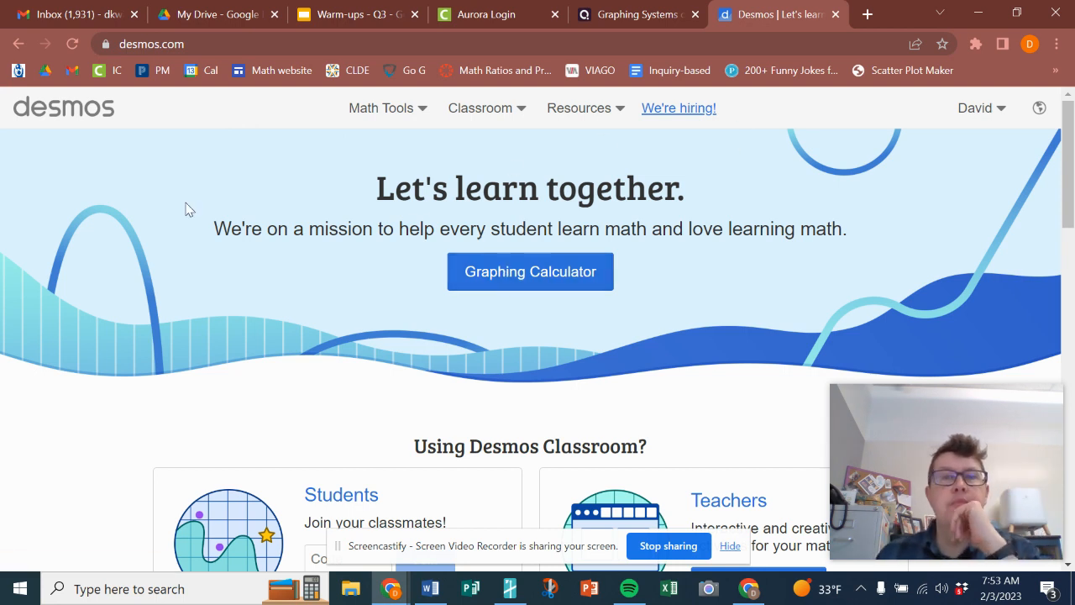
left_click(499, 280)
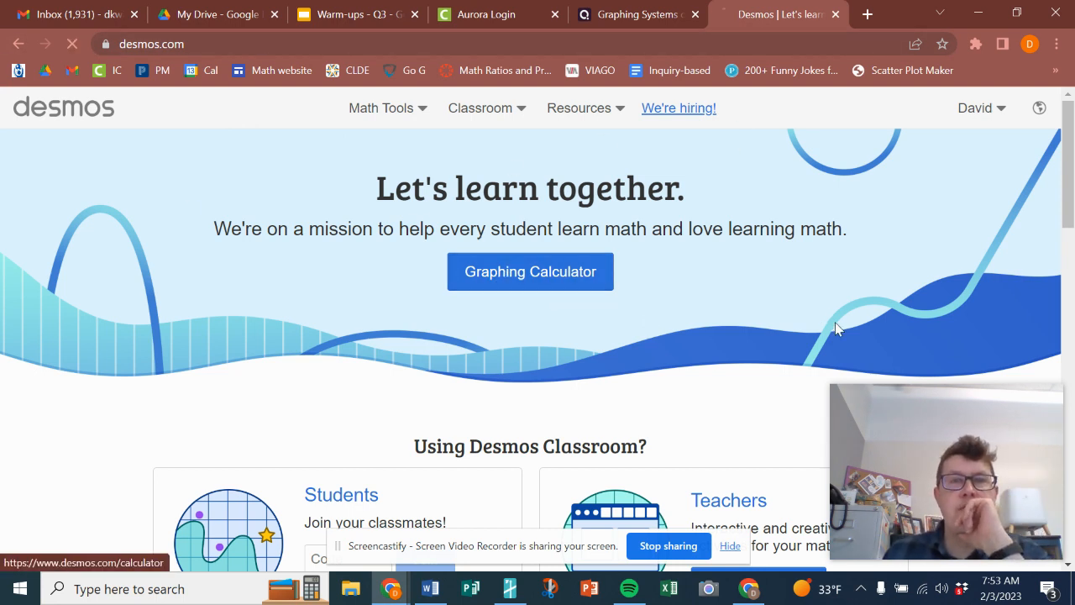
left_click(868, 14)
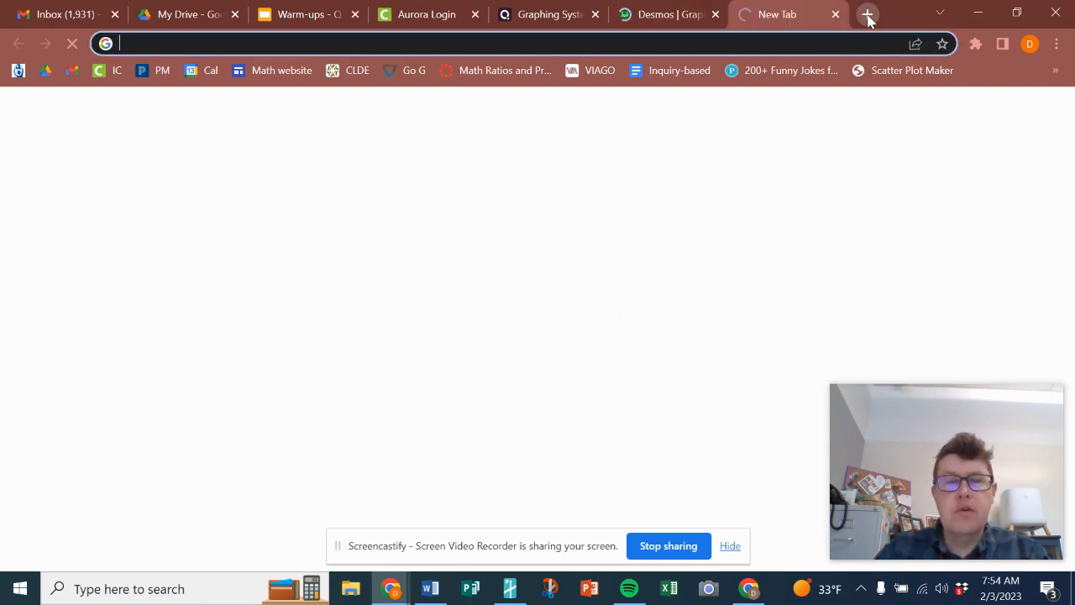
type("desmos sc")
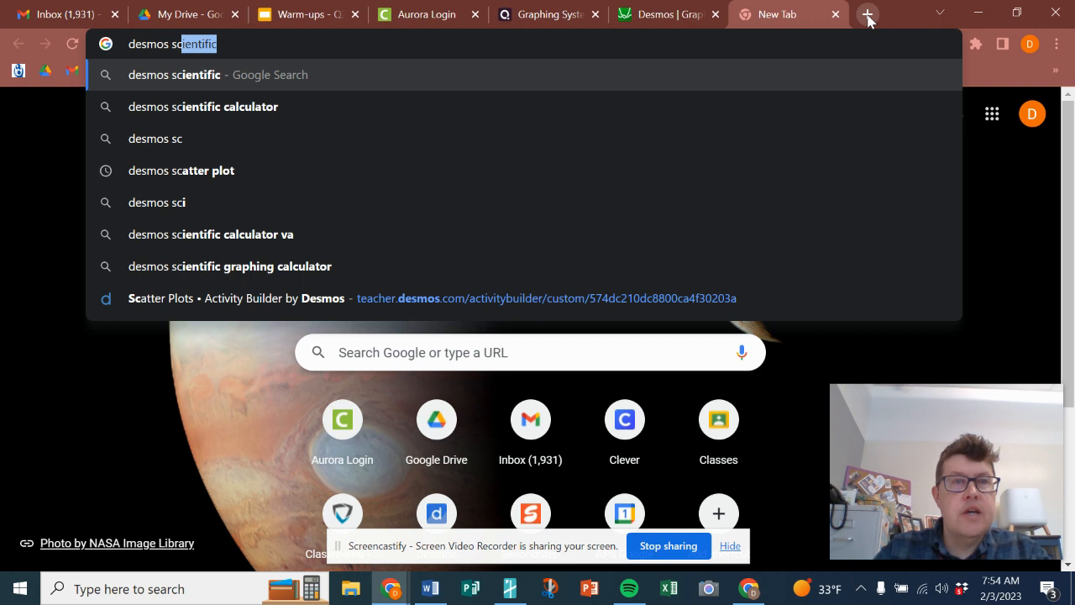
key("Down")
key("Return")
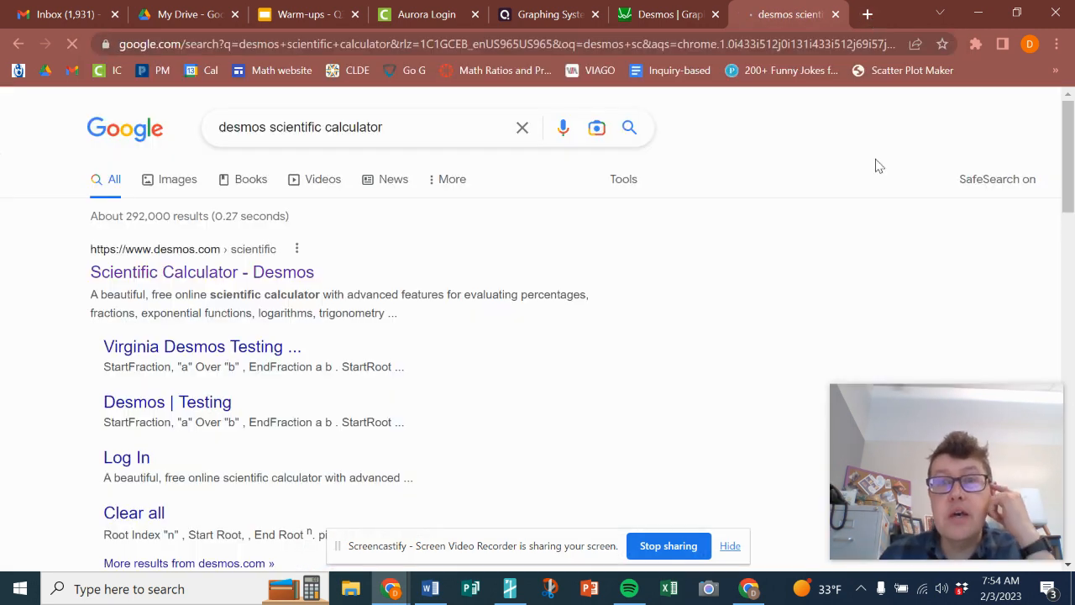
left_click(185, 280)
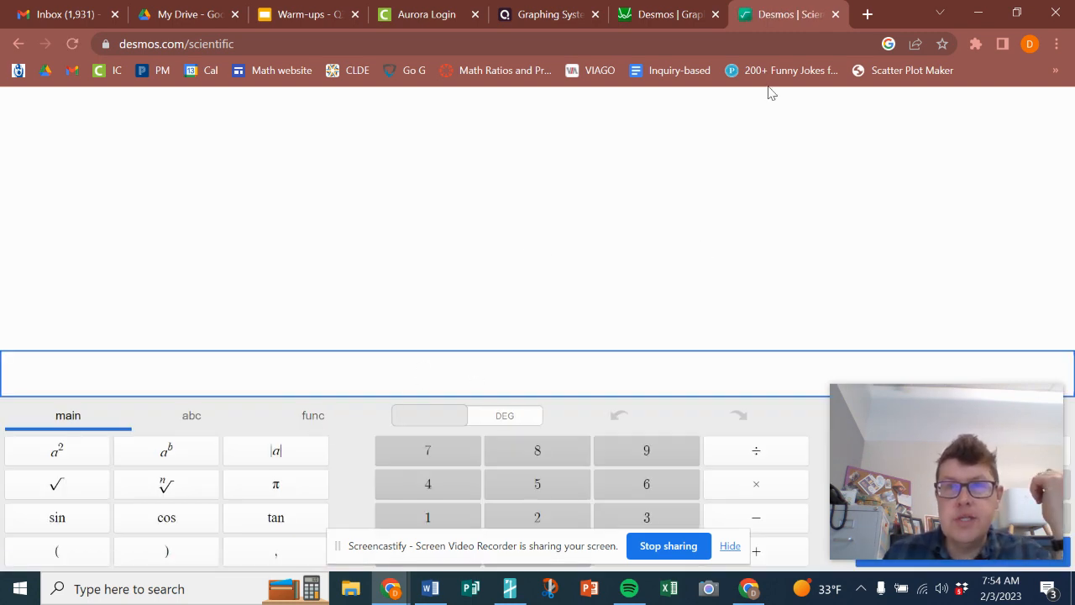
middle_click(806, 22)
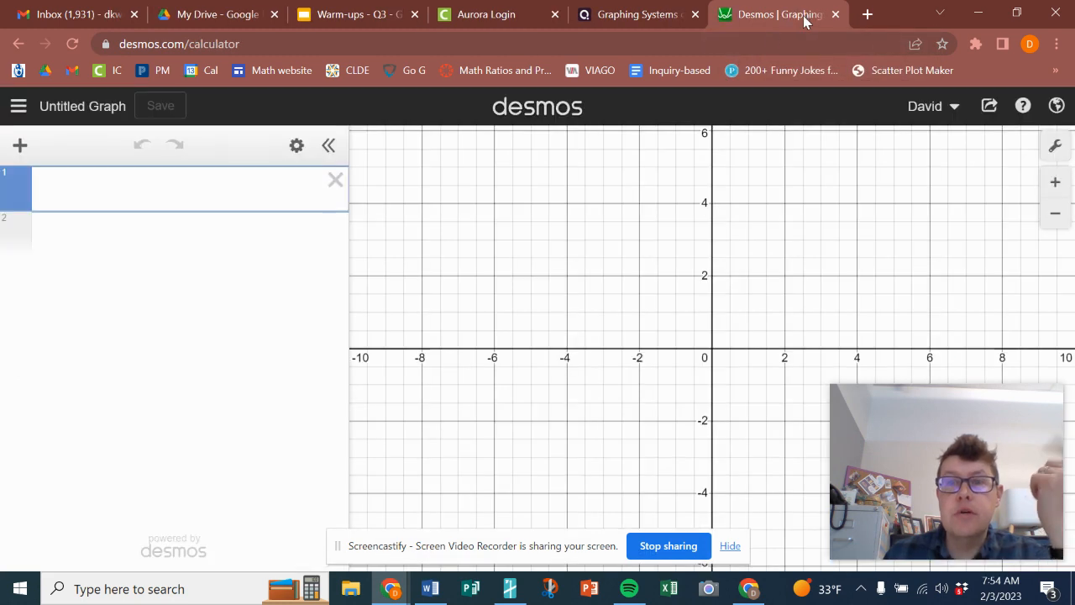
In graph settings, turn off minor gridlines and set both the x-axis and y-axis steps to 1
left_click_drag(701, 313, 677, 312)
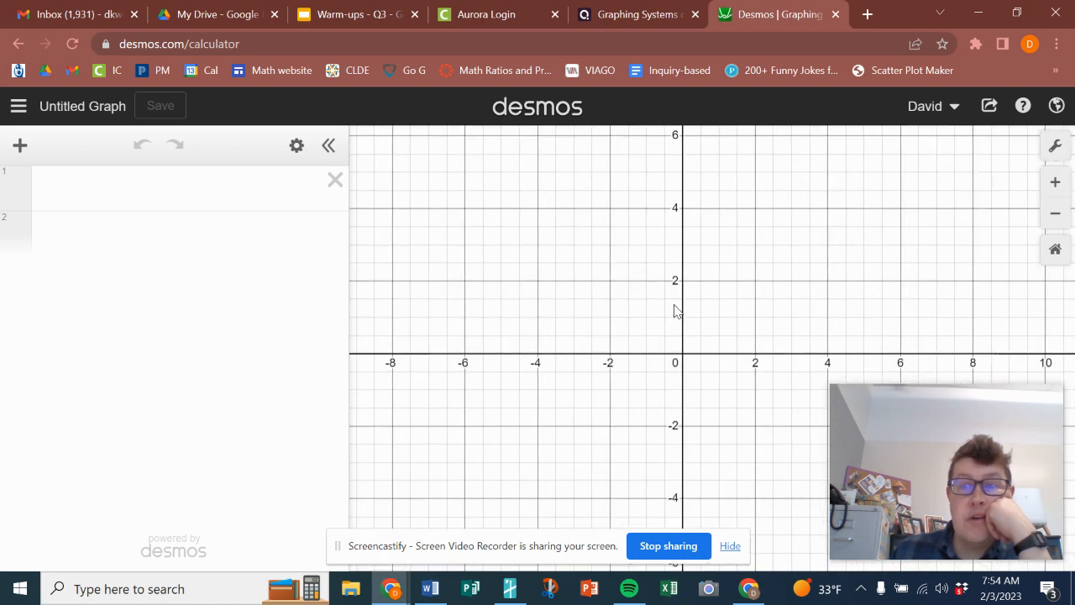
left_click(1057, 147)
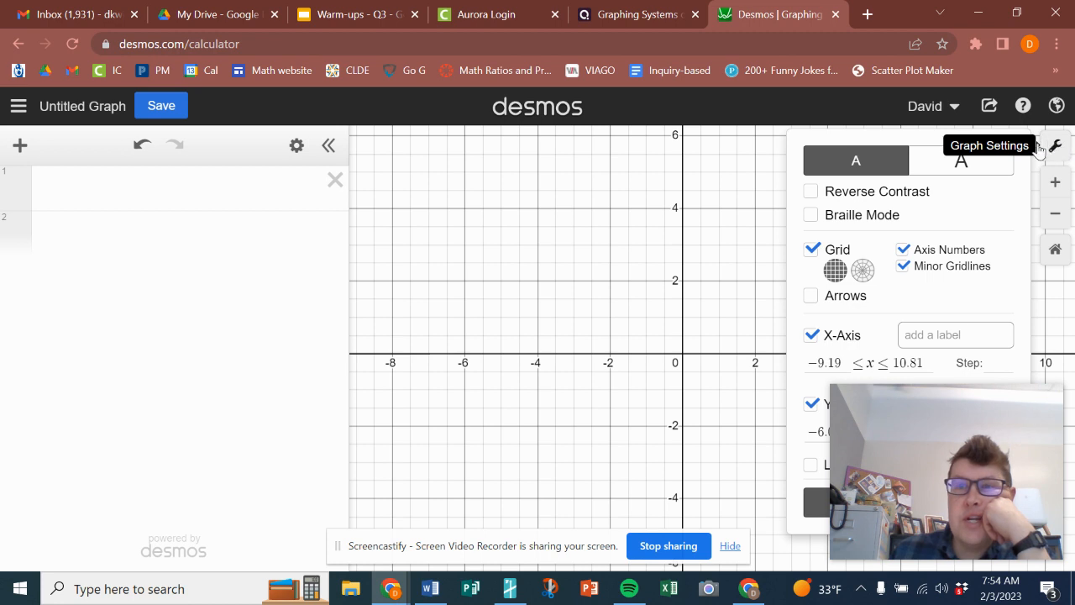
left_click(901, 266)
left_click_drag(979, 426, 980, 51)
left_click(1000, 362)
type("1")
left_click(999, 431)
type("1")
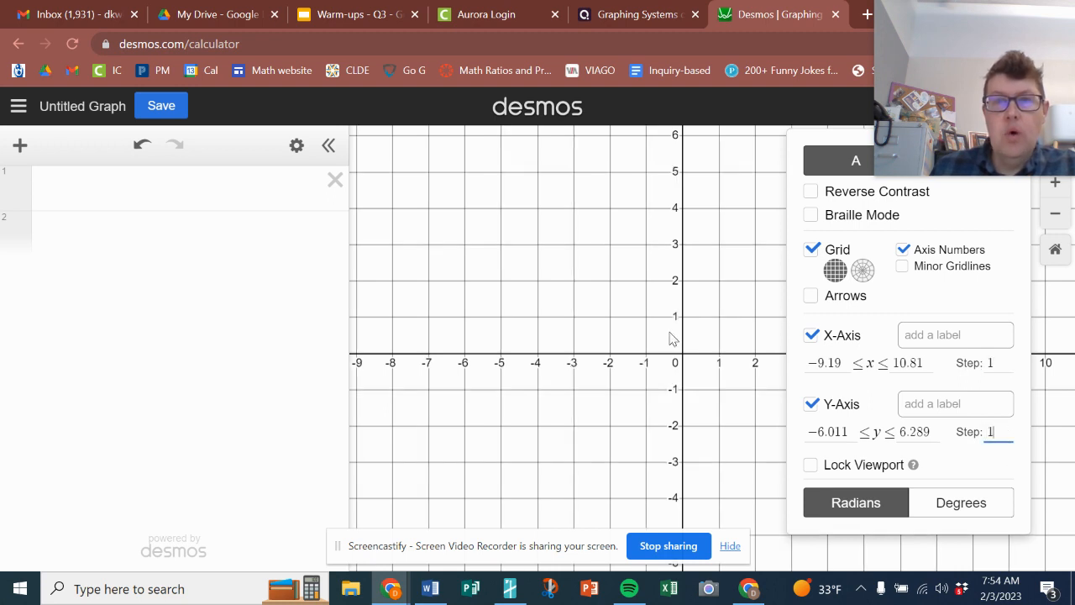
left_click_drag(939, 113, 877, 510)
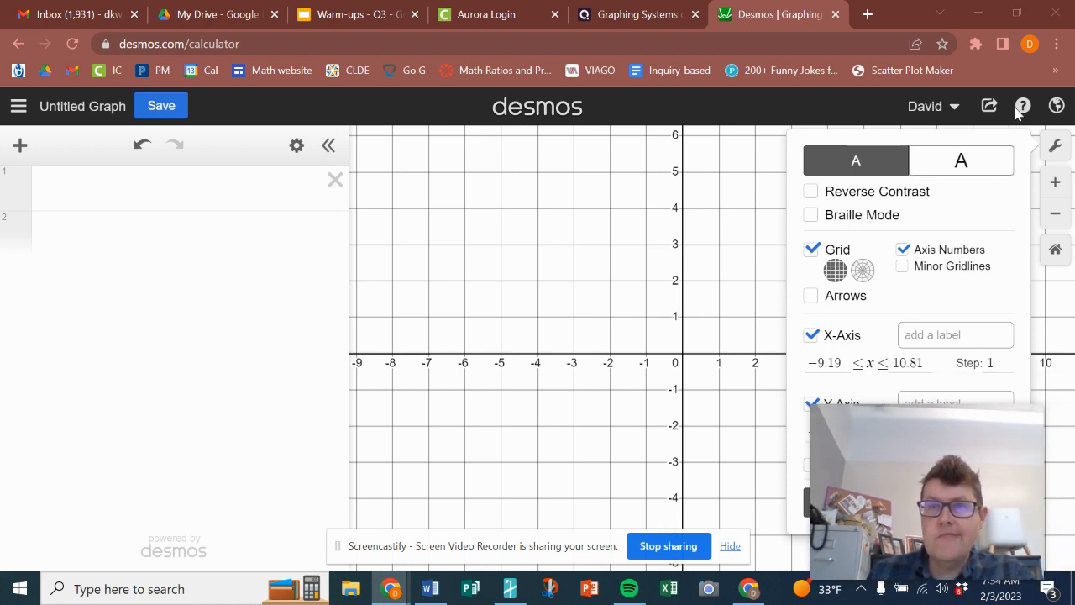
left_click(1057, 146)
Enter the first equation y = -1/2x - 3 in the expression list
left_click_drag(728, 285, 708, 324)
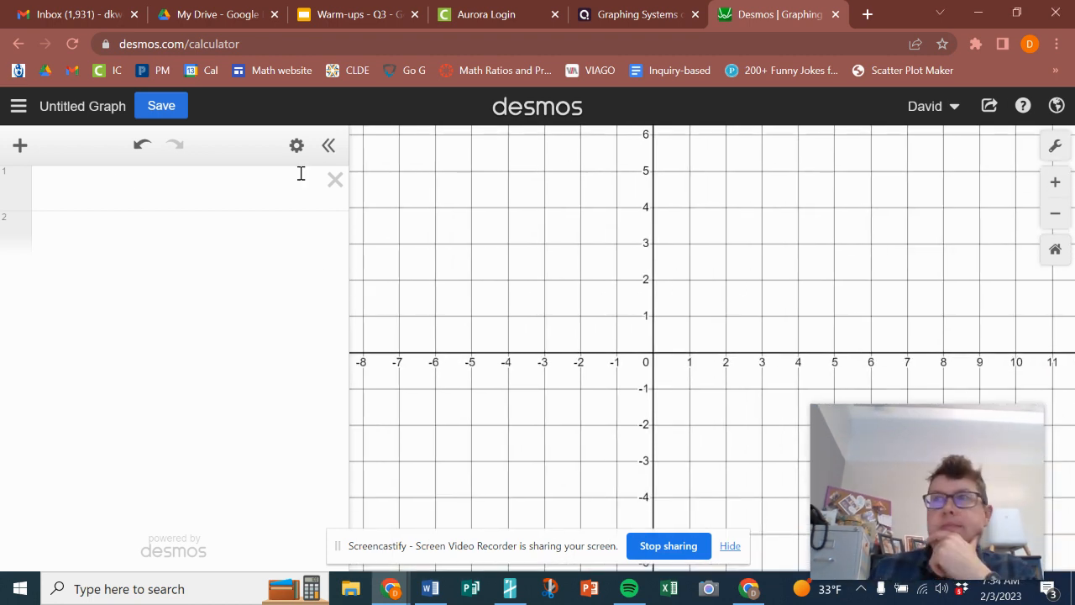
key("alt+Tab")
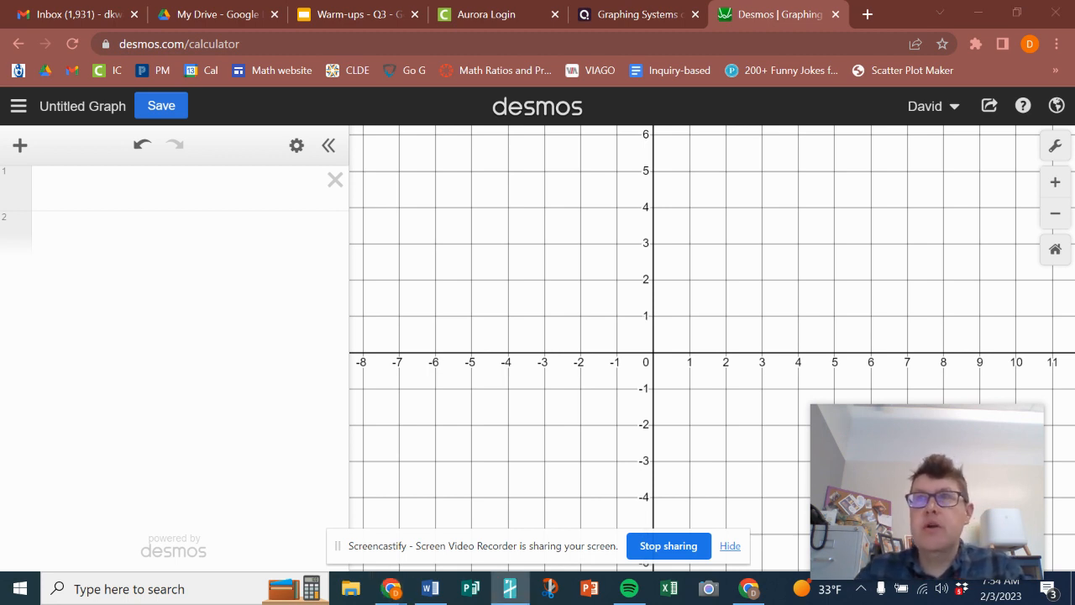
left_click(221, 233)
type("y")
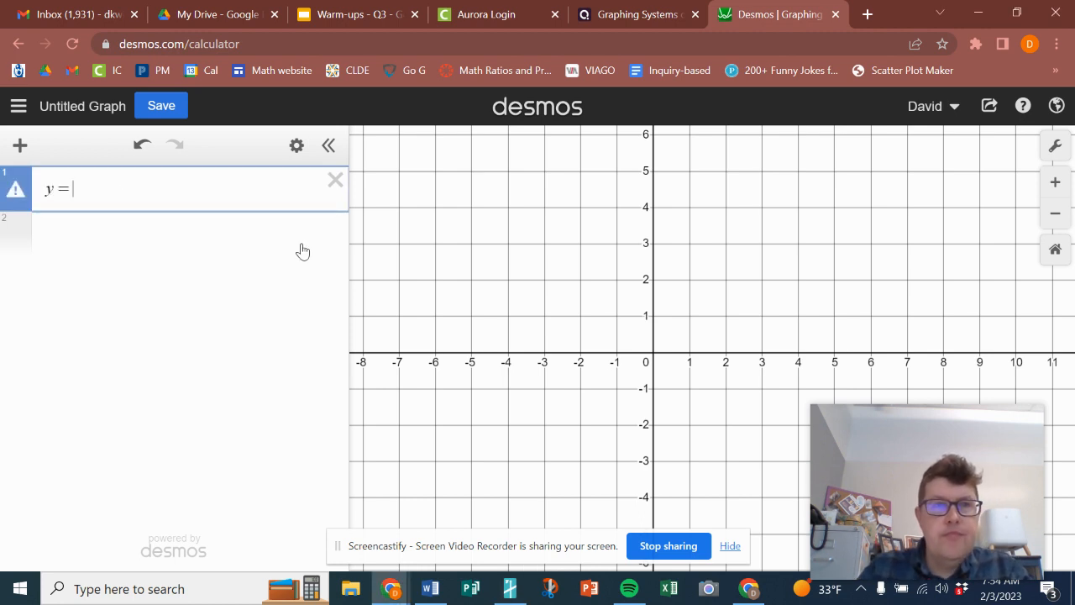
type("=")
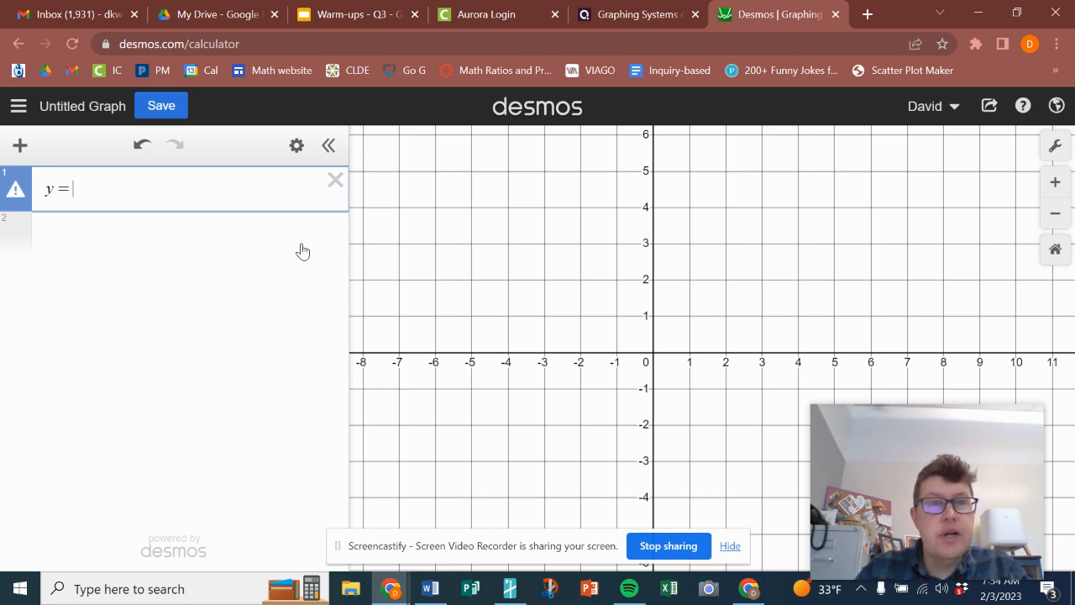
type("1/2")
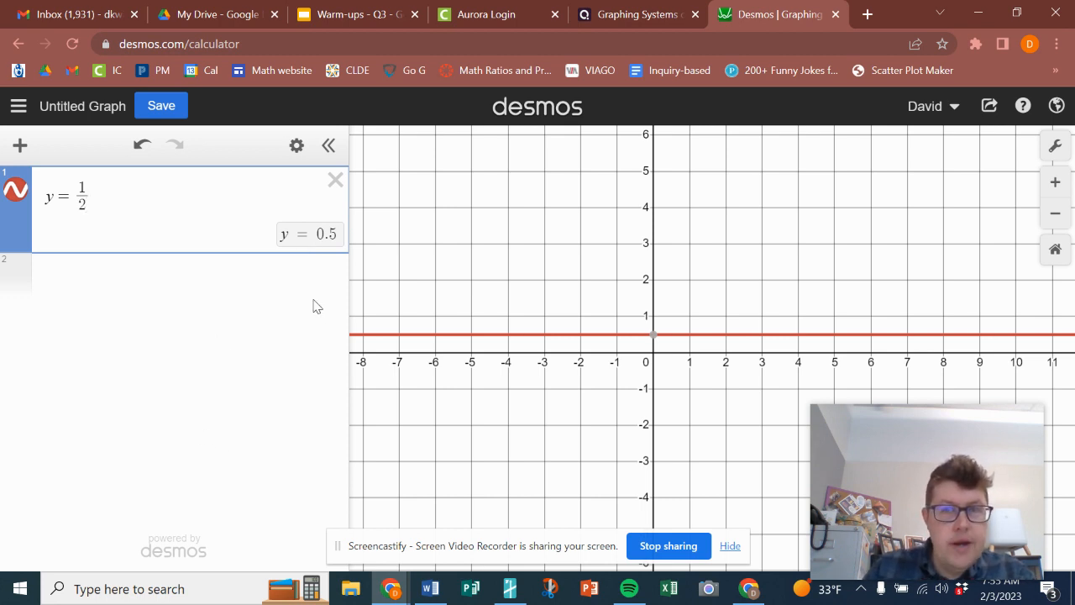
type("x")
key("BackSpace")
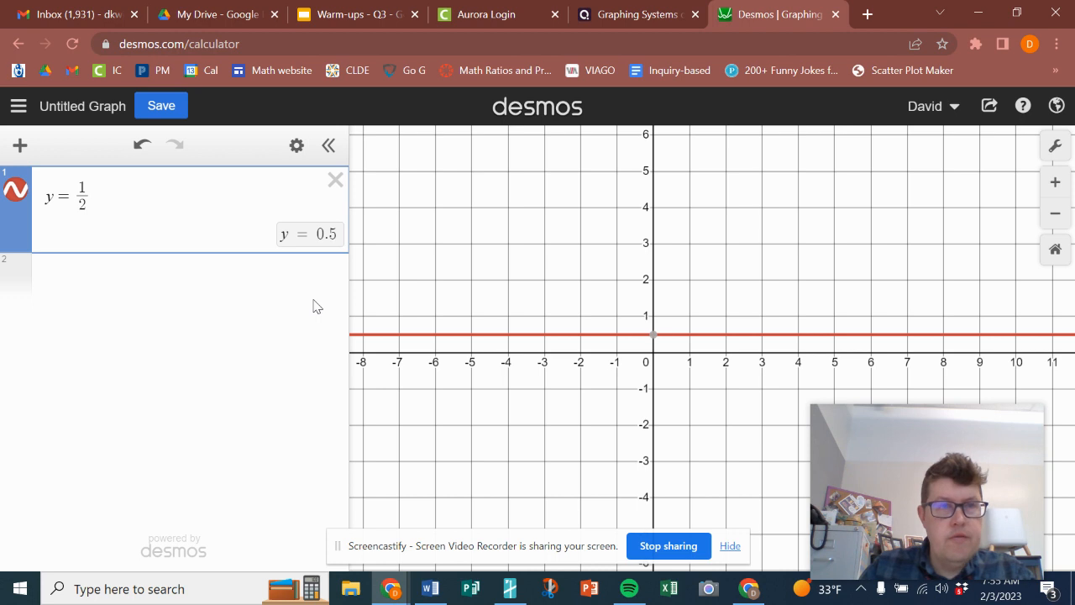
type("x")
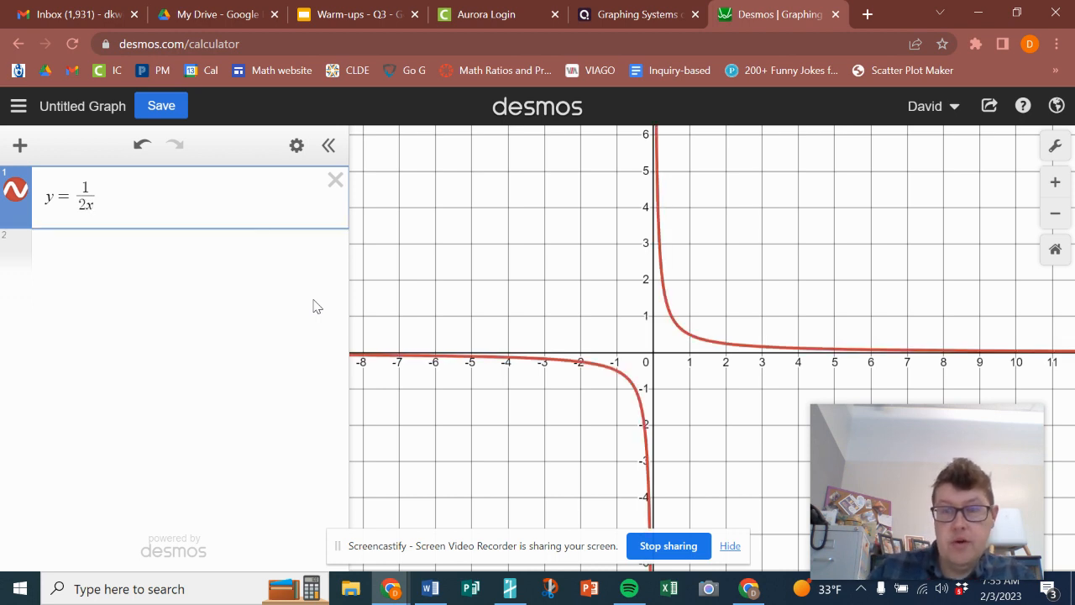
key("BackSpace")
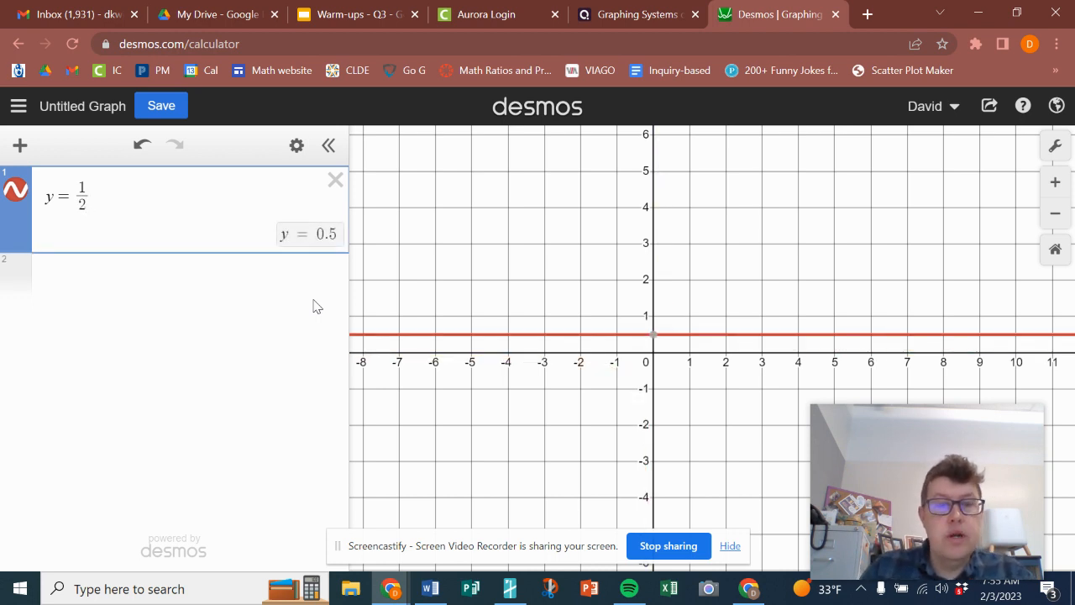
type("x ")
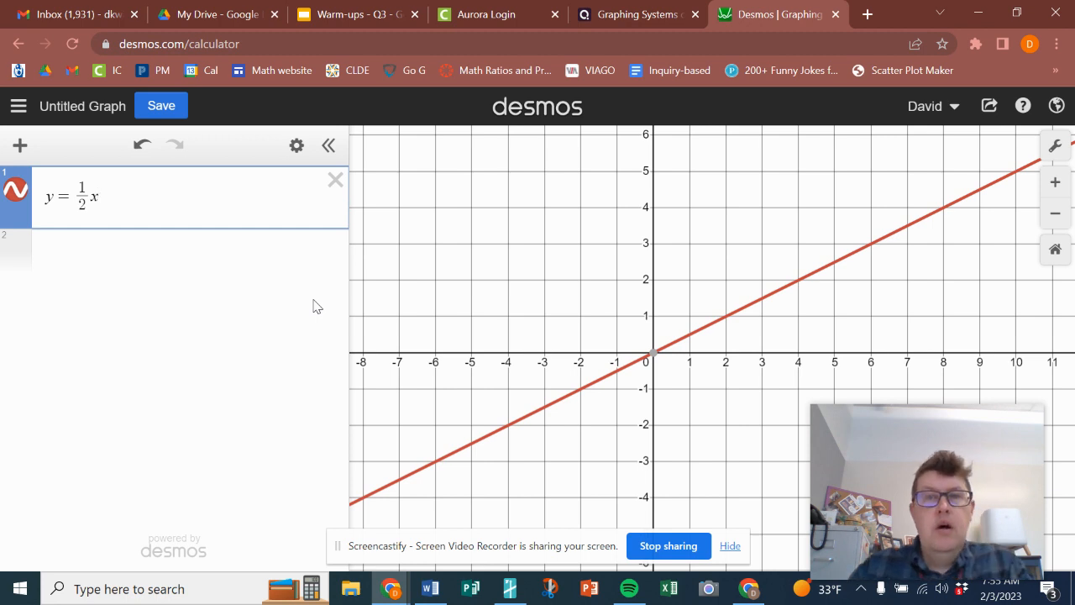
type("+ ")
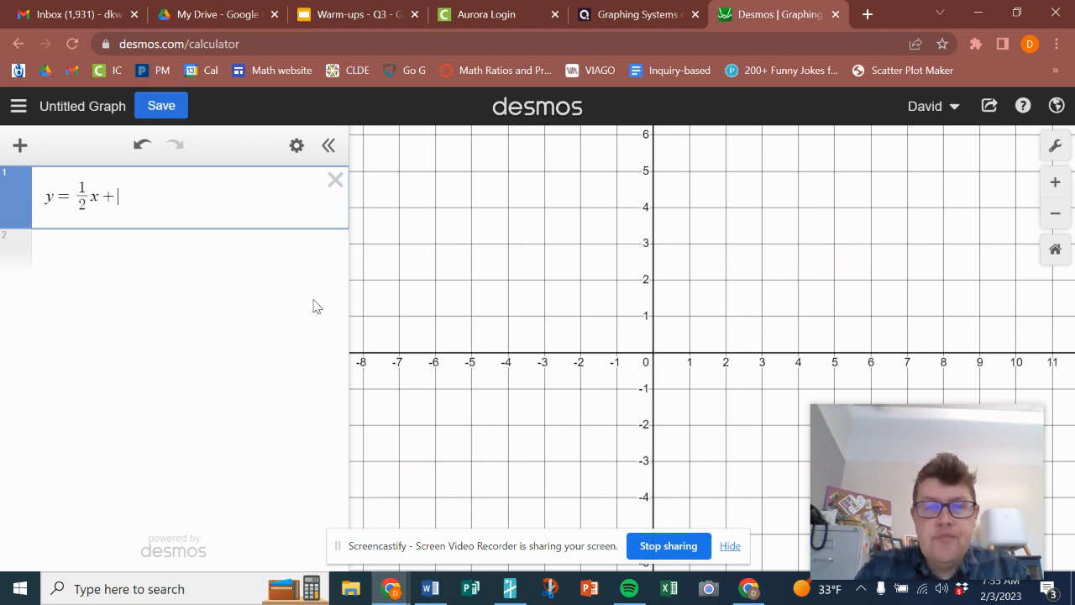
type("3")
key("Left")
key("BackSpace")
type("-")
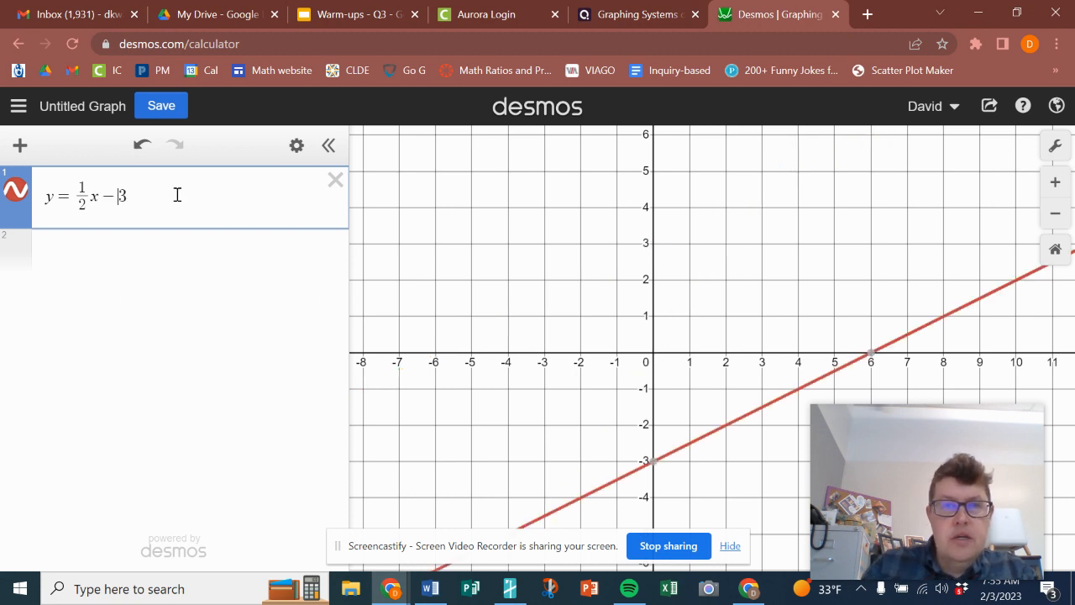
left_click(69, 196)
type("-")
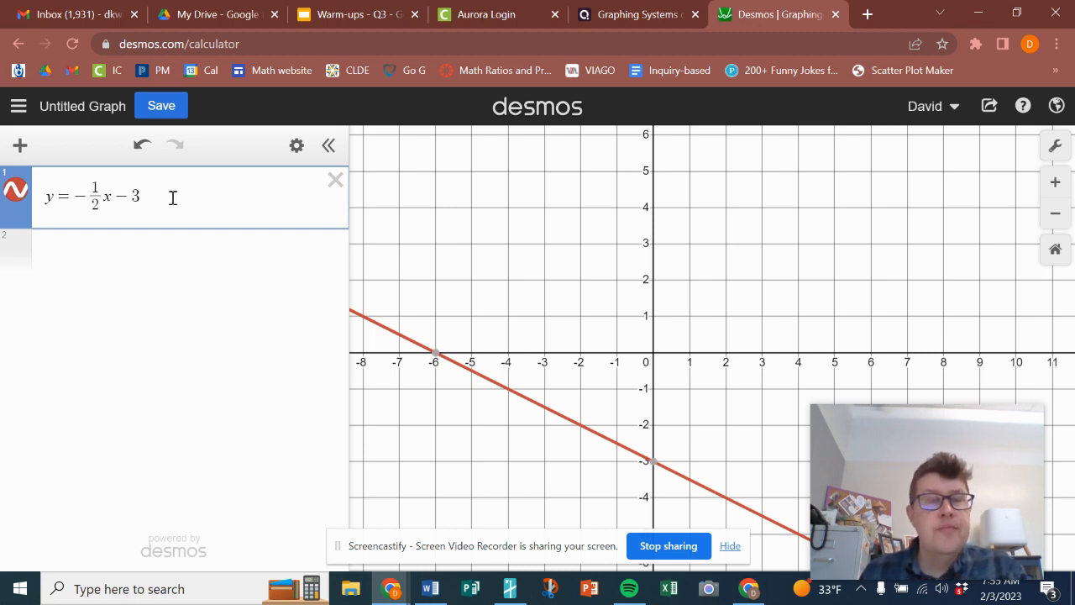
key("Return")
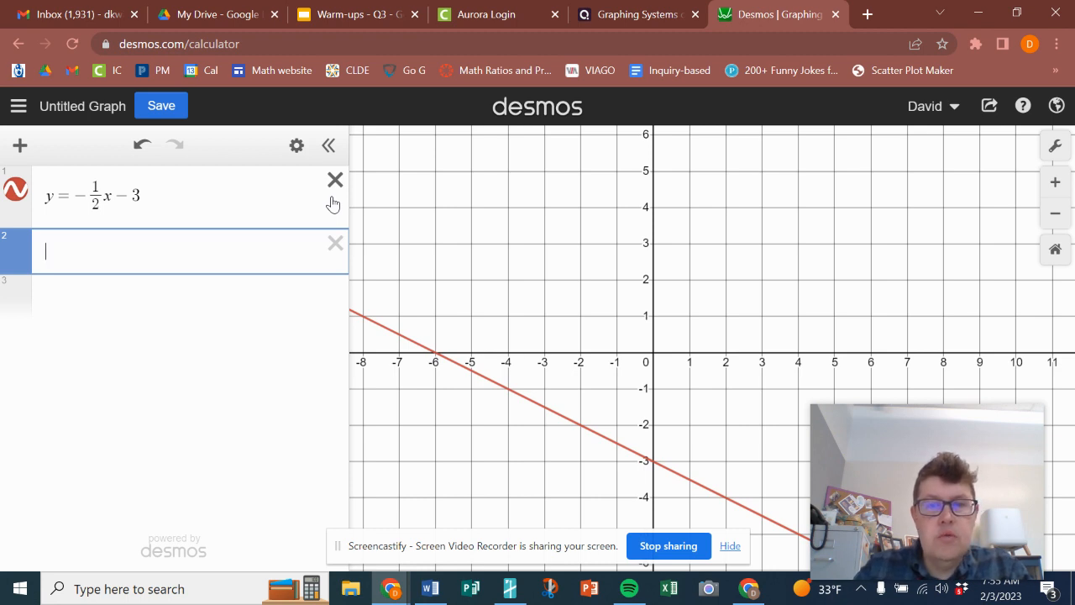
Enter a second equation y = 3/2x + 2 on the next line
type("y = ")
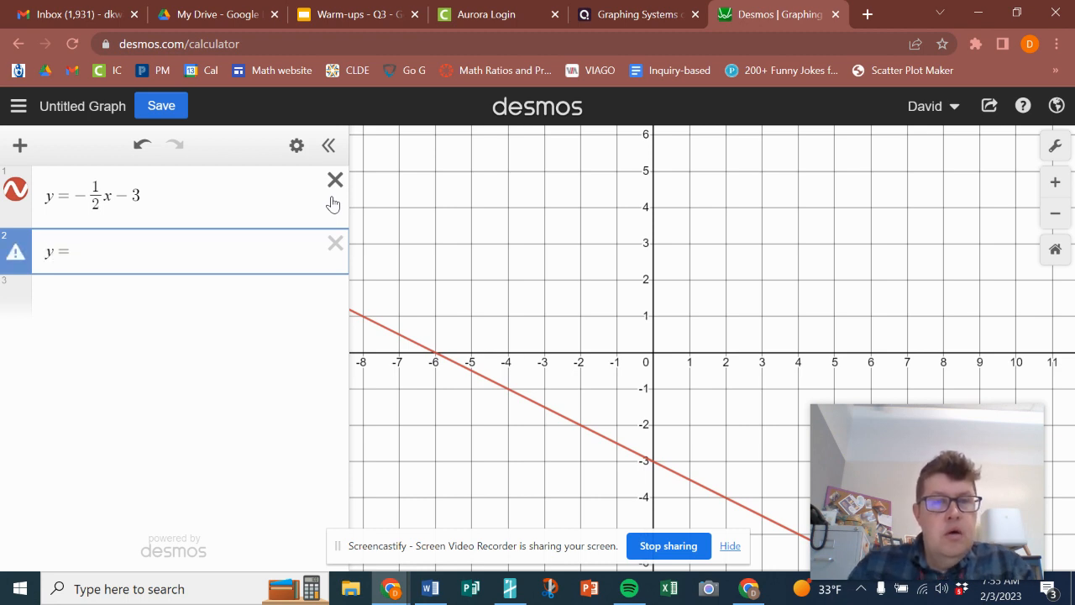
type("3/2 ")
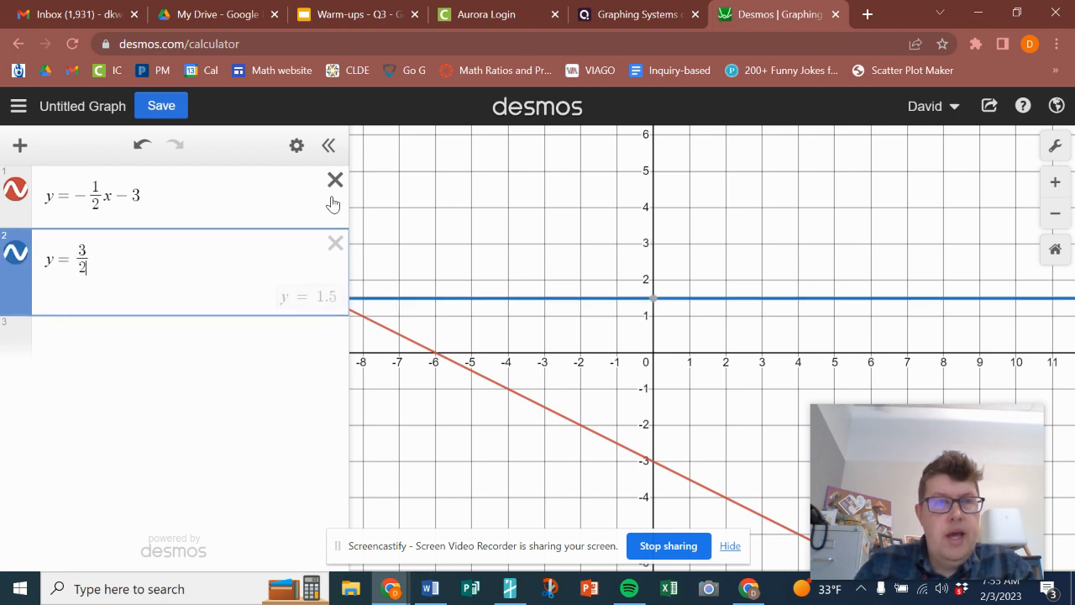
type("x ")
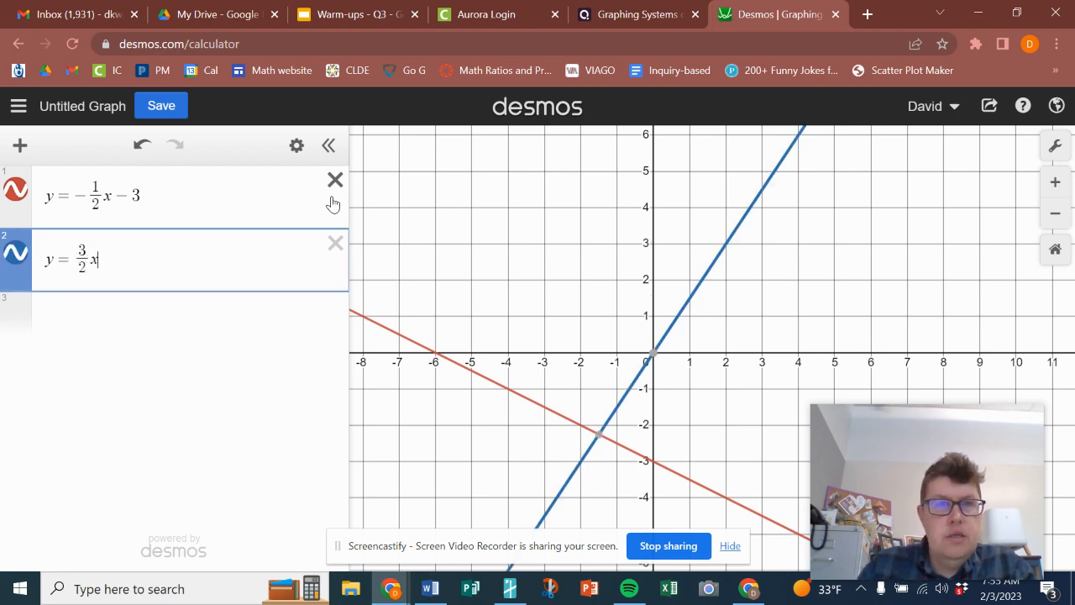
type("+ 2")
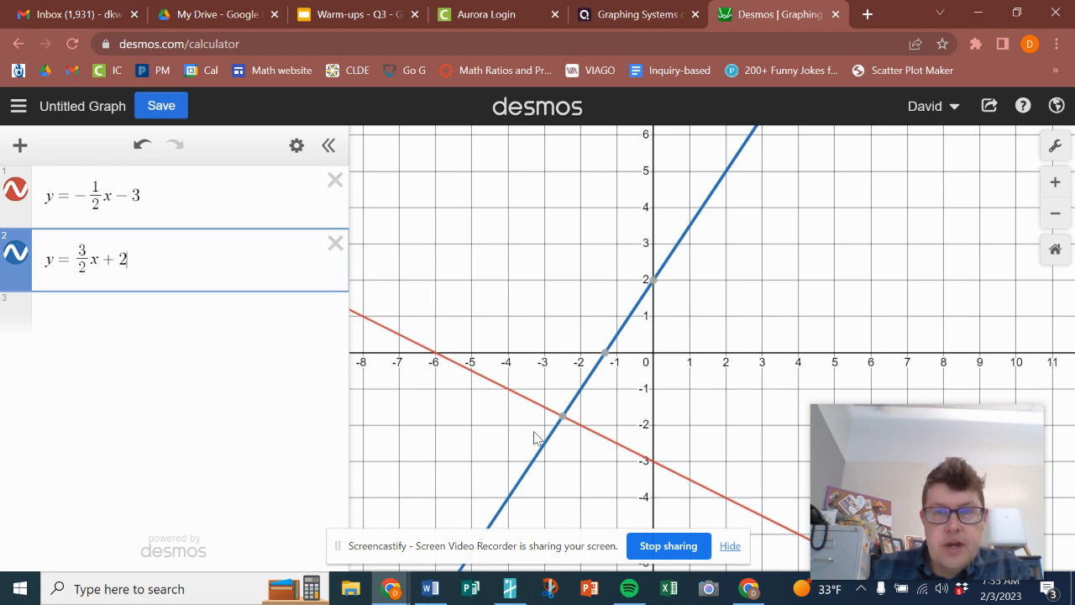
Change the second equation to y = 5/2x + 4
mouse_move(560, 426)
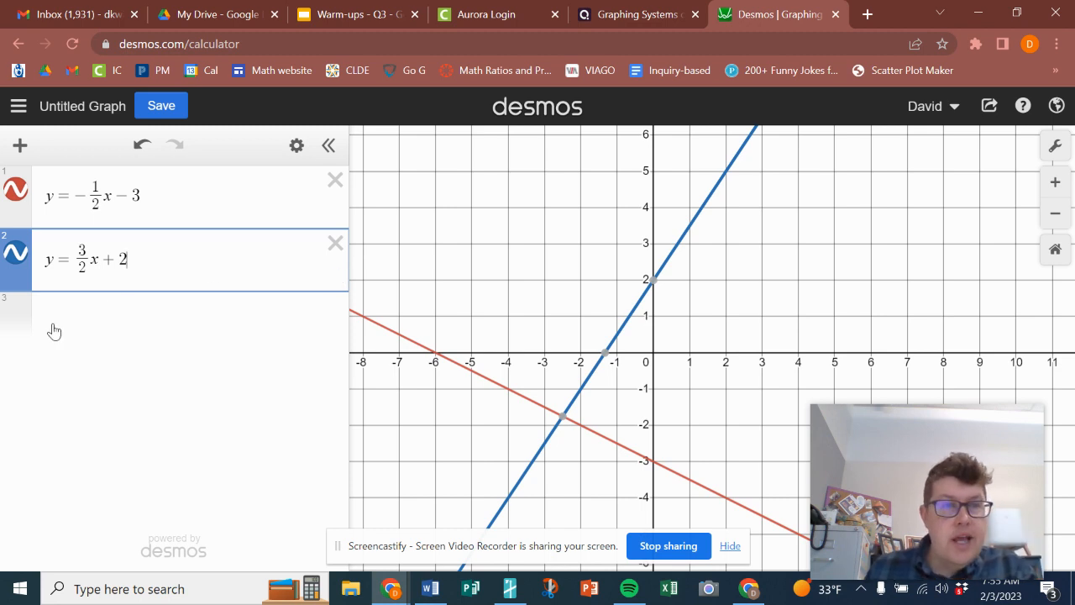
key("BackSpace")
type("4")
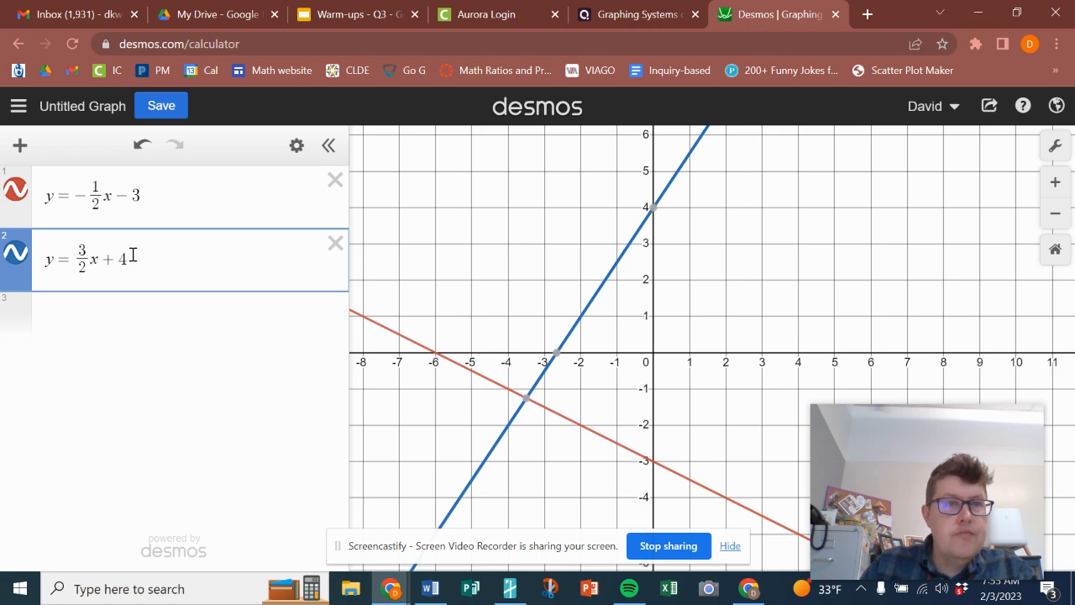
key("BackSpace")
type("5")
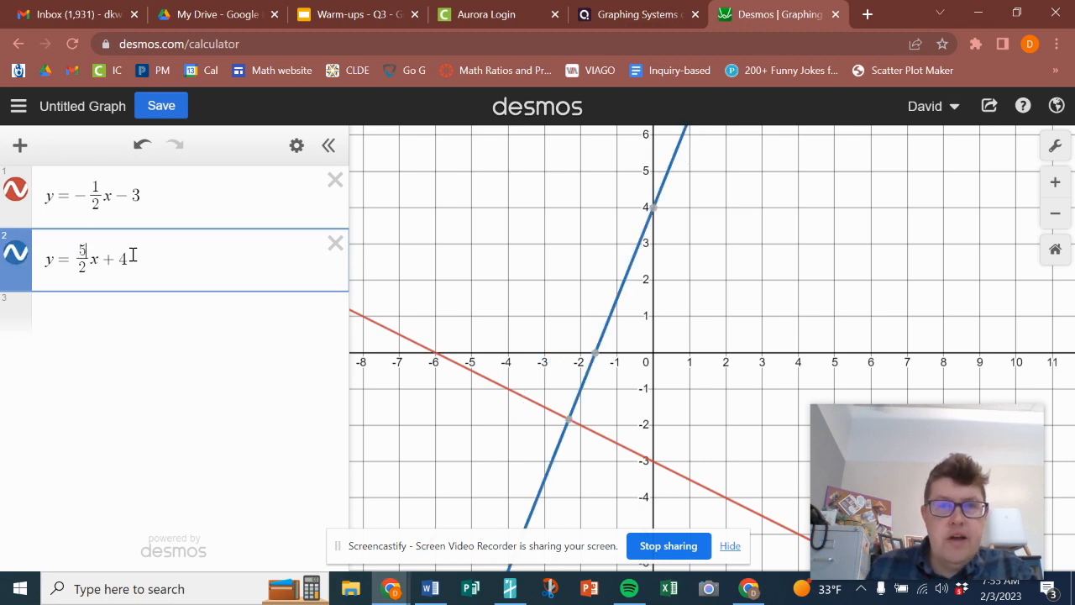
Replace the second equation's right side so it reads y = -1/2x + 1
left_click_drag(189, 275, 79, 276)
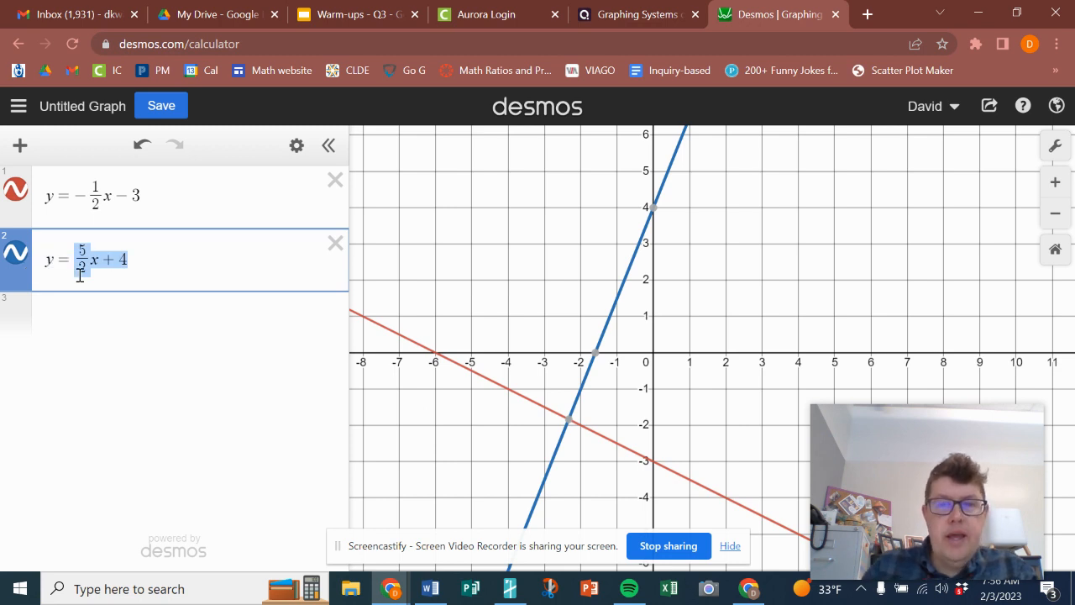
type("=-")
key("BackSpace")
type("-1/2")
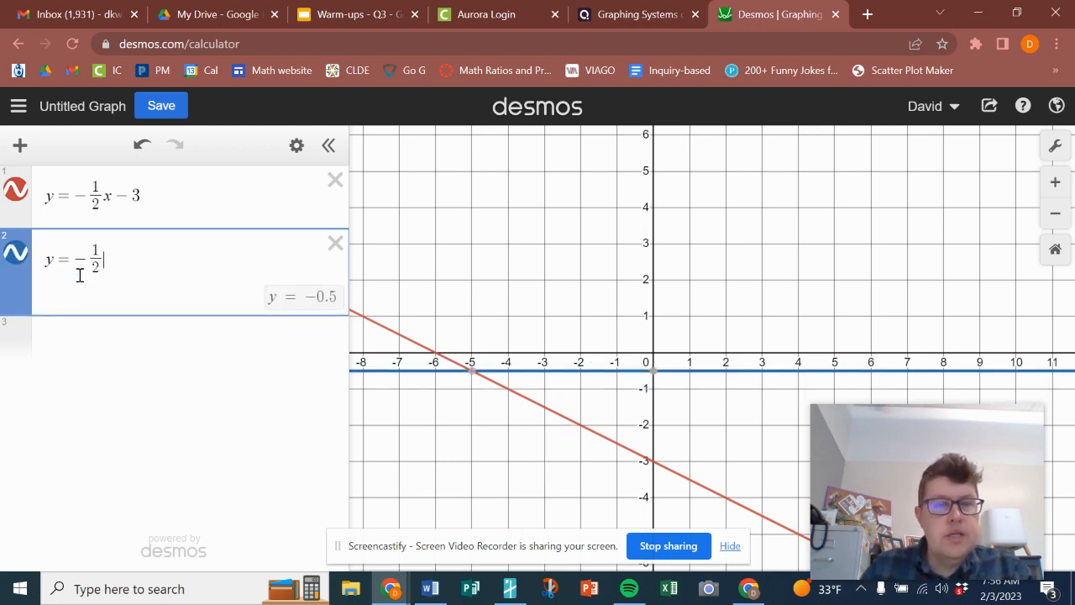
key("Right")
type("x")
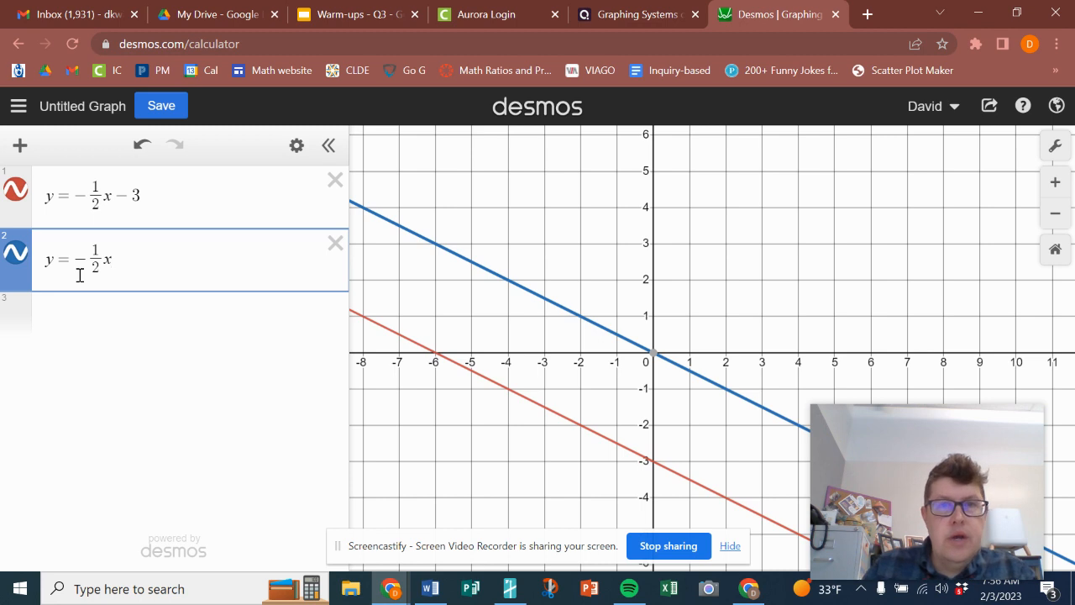
type("+1")
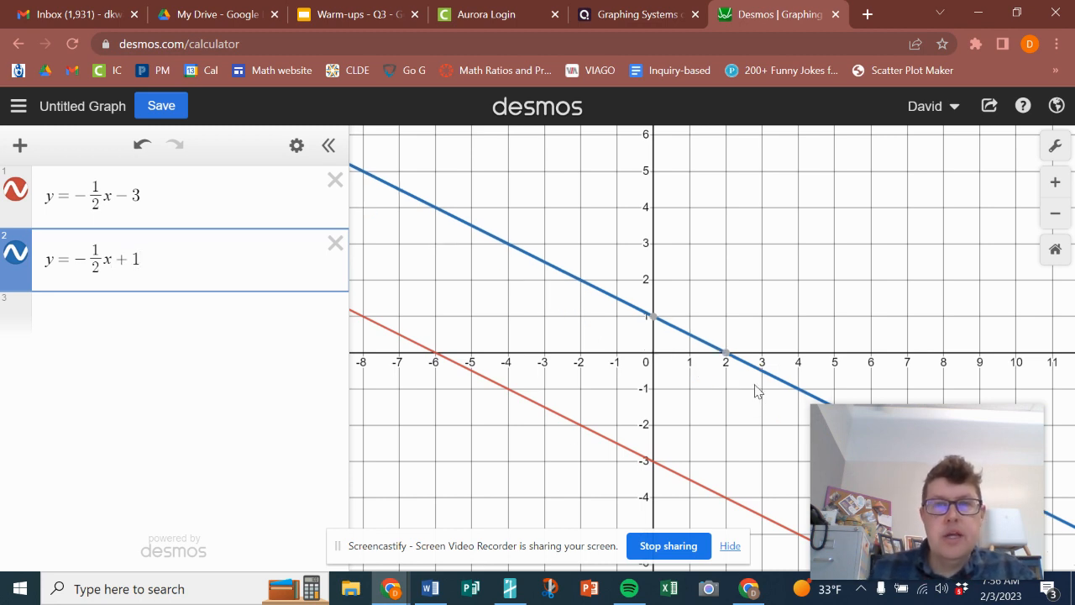
Change the first equation to y = -1/2x + 1 so it matches the second
left_click_drag(669, 374, 695, 297)
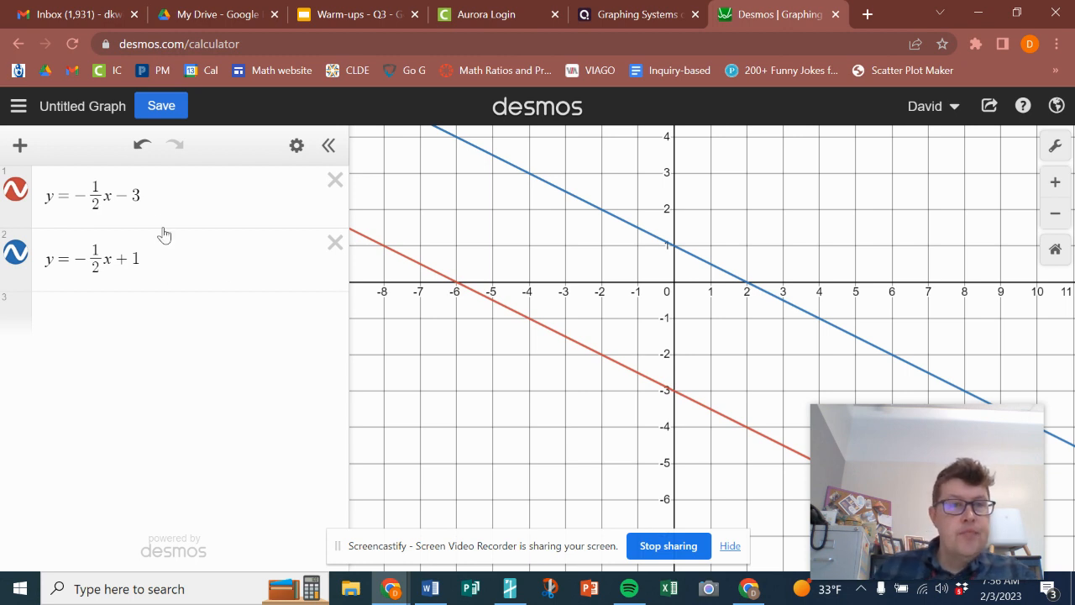
mouse_move(149, 197)
left_mouse_down()
mouse_move(50, 196)
mouse_move(150, 203)
left_mouse_up()
key("BackSpace")
key("BackSpace")
type("+1")
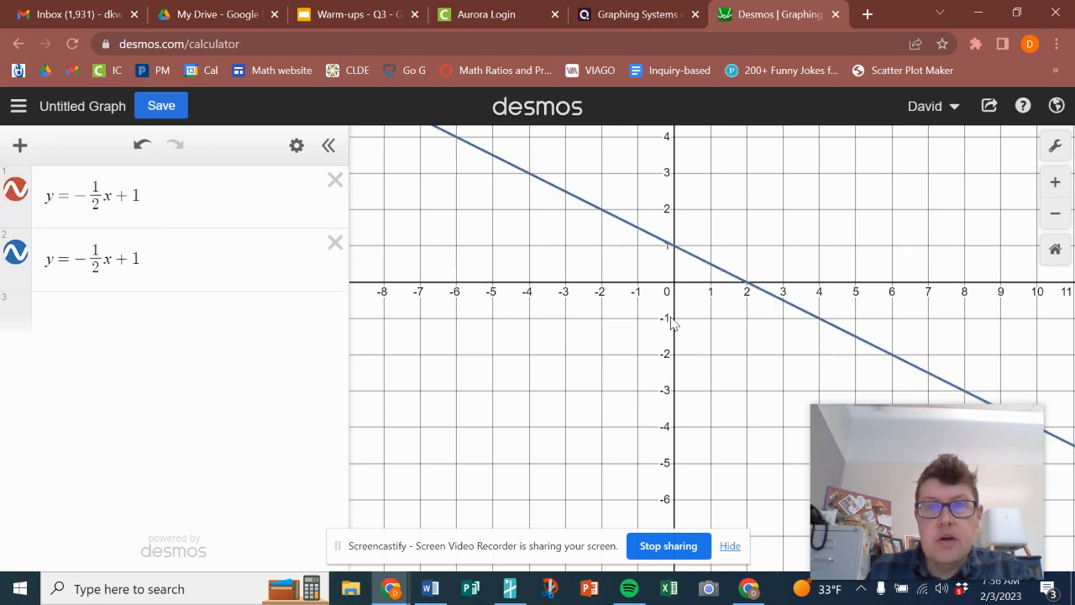
Set the first line's thickness to 7
left_click_drag(689, 280, 646, 387)
scroll(646, 387, "up", 2)
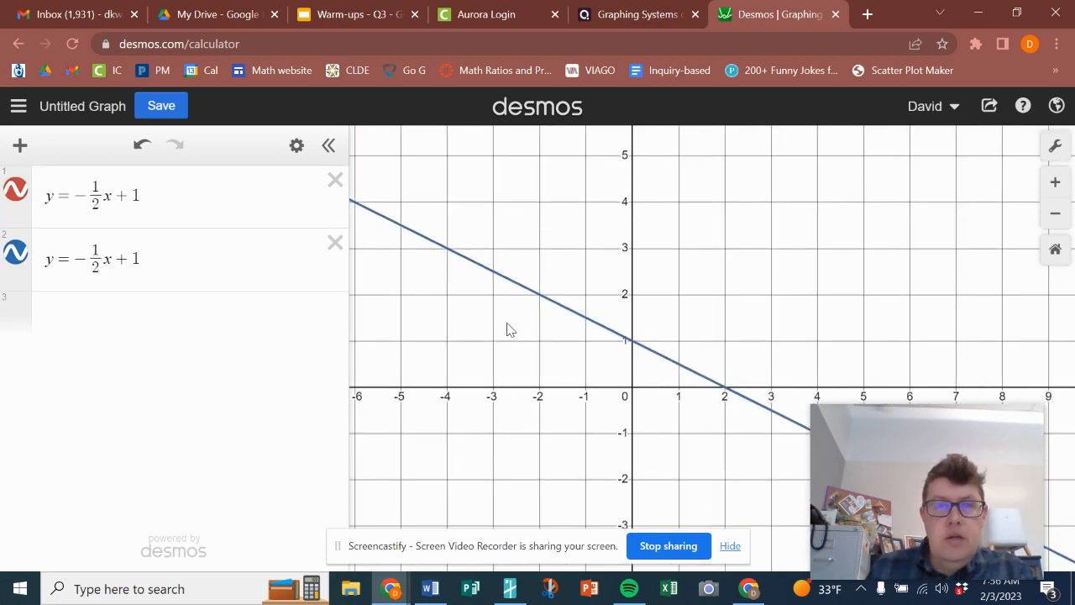
left_click(20, 198)
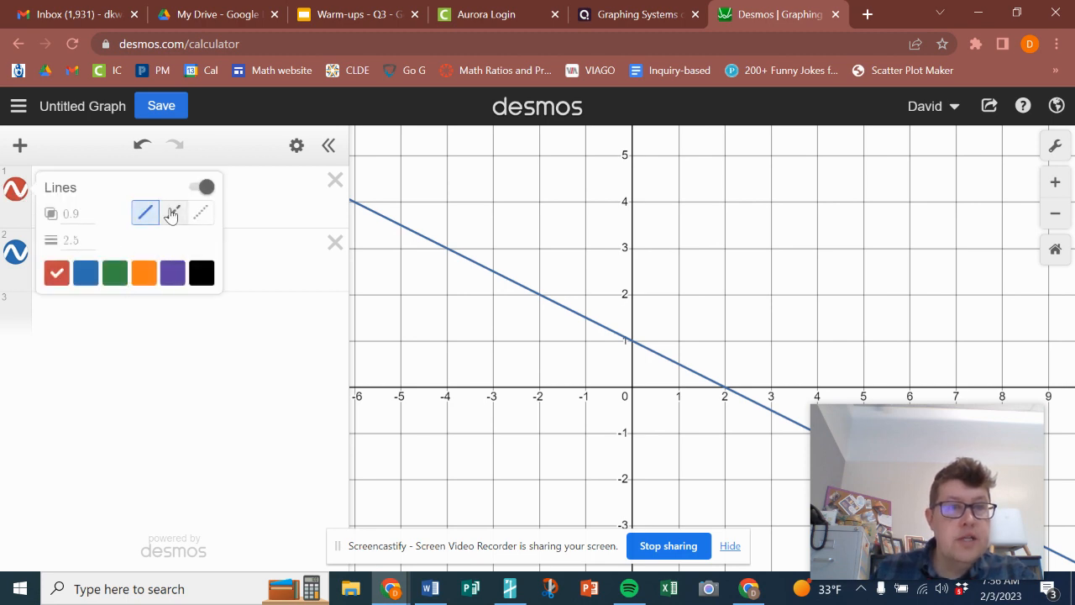
left_click(80, 240)
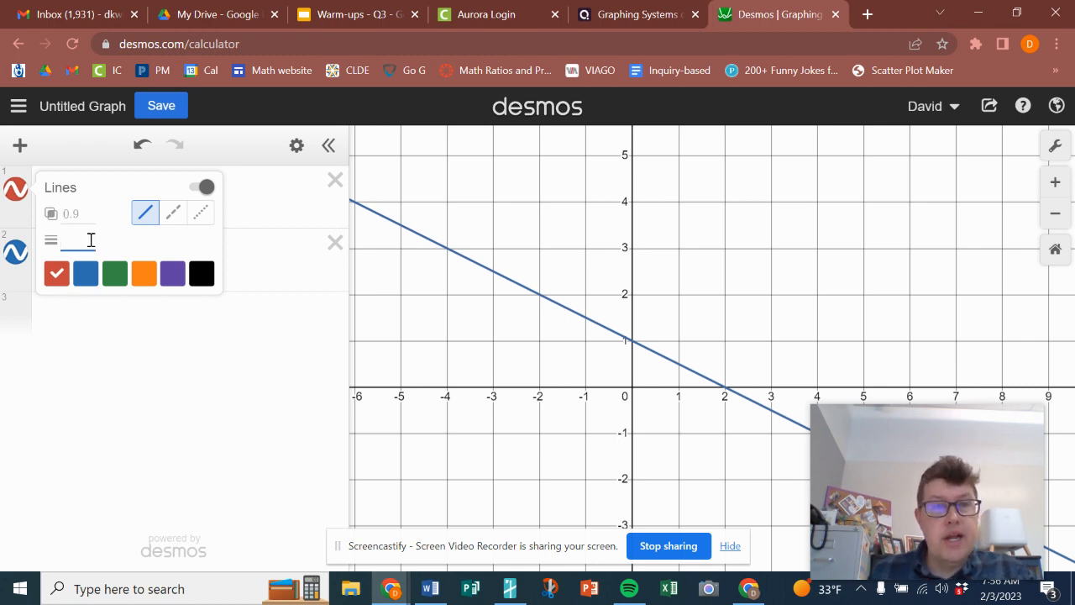
type("7")
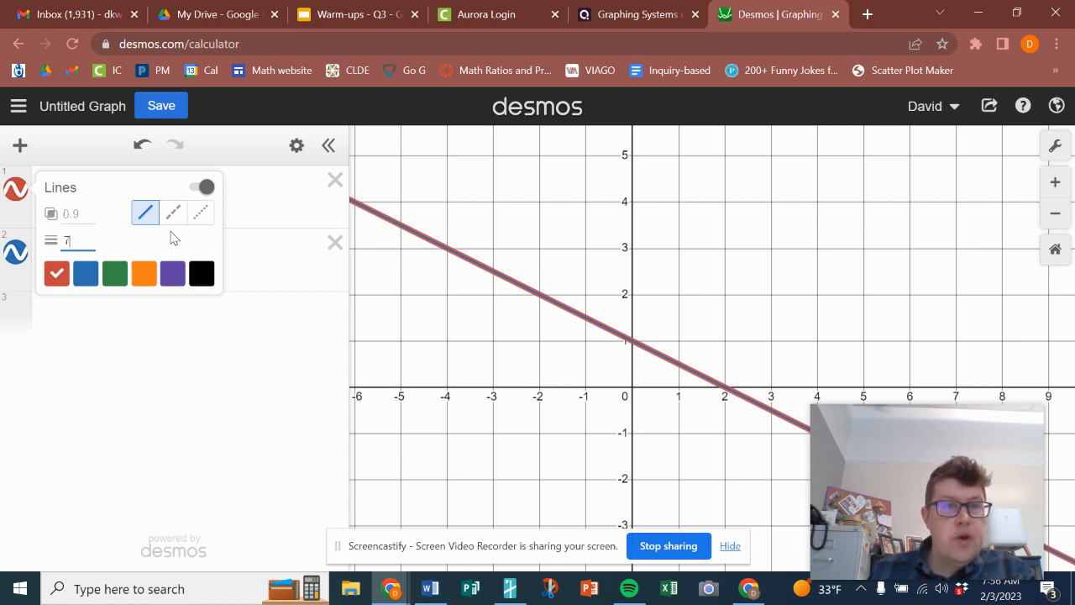
left_click(194, 366)
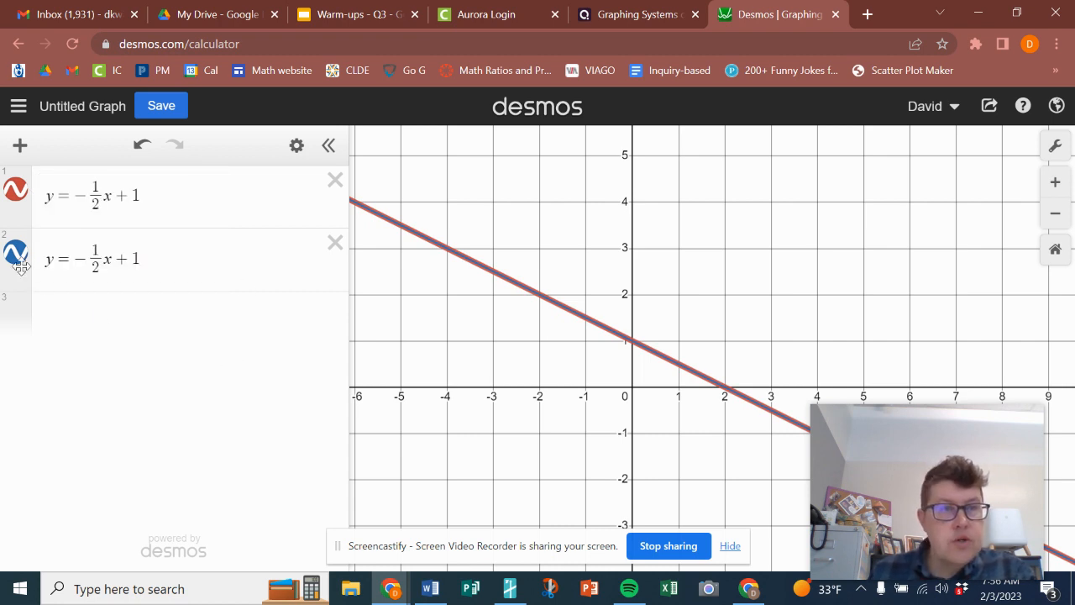
Change the second line's style to dotted
left_click(16, 252)
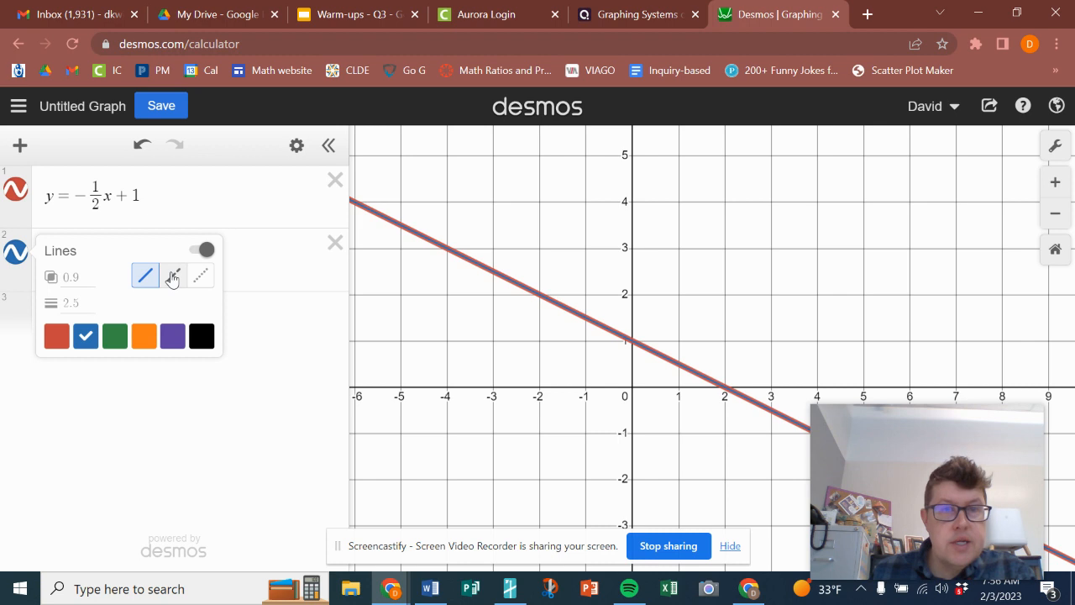
left_click(172, 278)
left_click(202, 279)
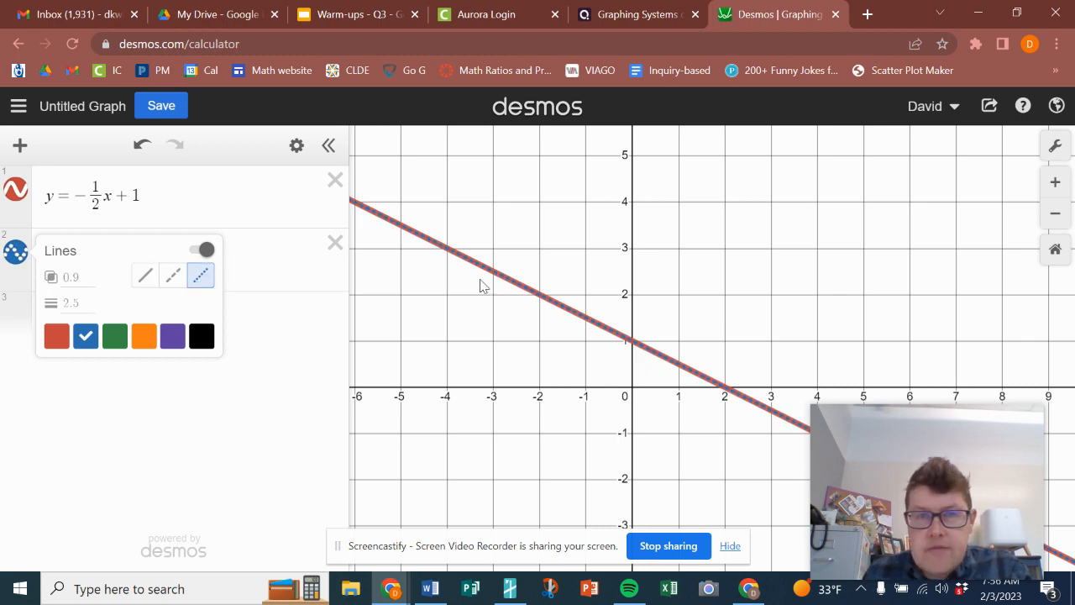
scroll(666, 355, "up", 1)
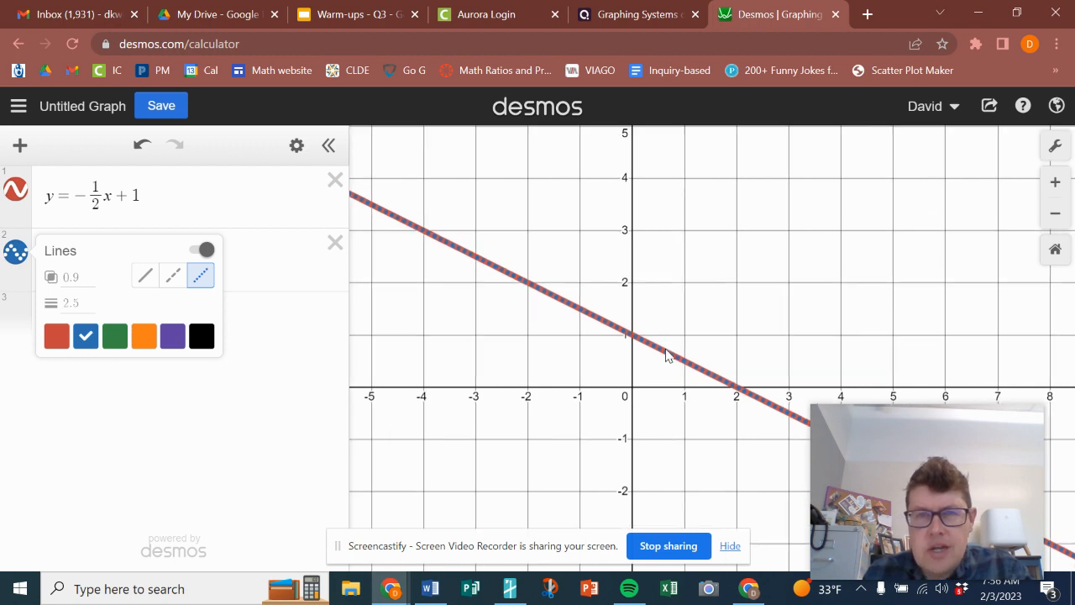
key("ctrl+plus")
key("ctrl+plus")
key("ctrl+plus")
key("ctrl+plus")
key("ctrl+plus")
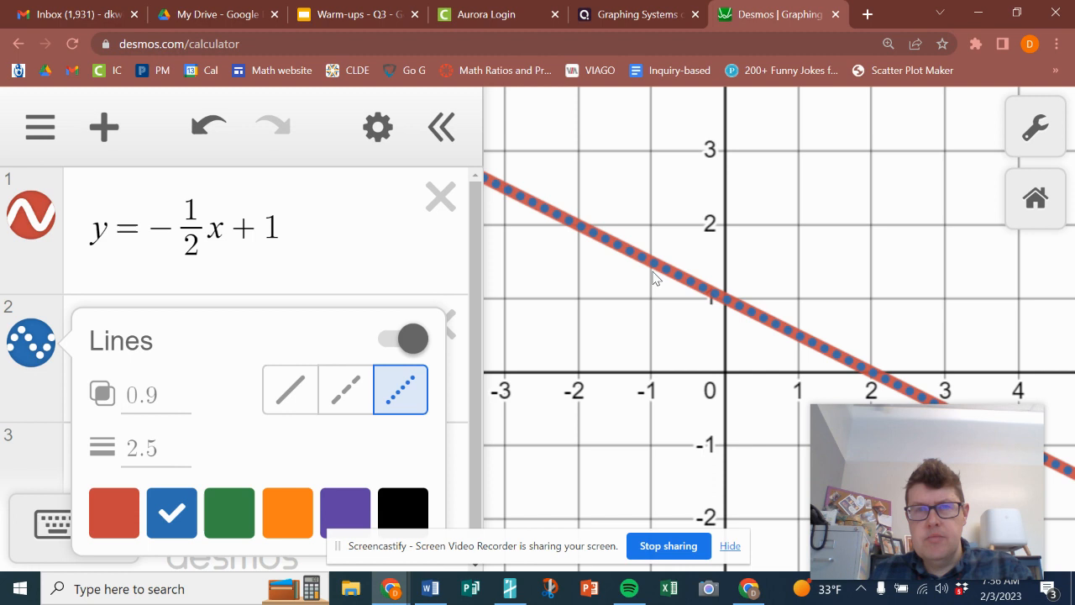
scroll(684, 294, "down", 1)
scroll(684, 294, "down", 1)
key("ctrl+minus")
scroll(684, 294, "down", 2)
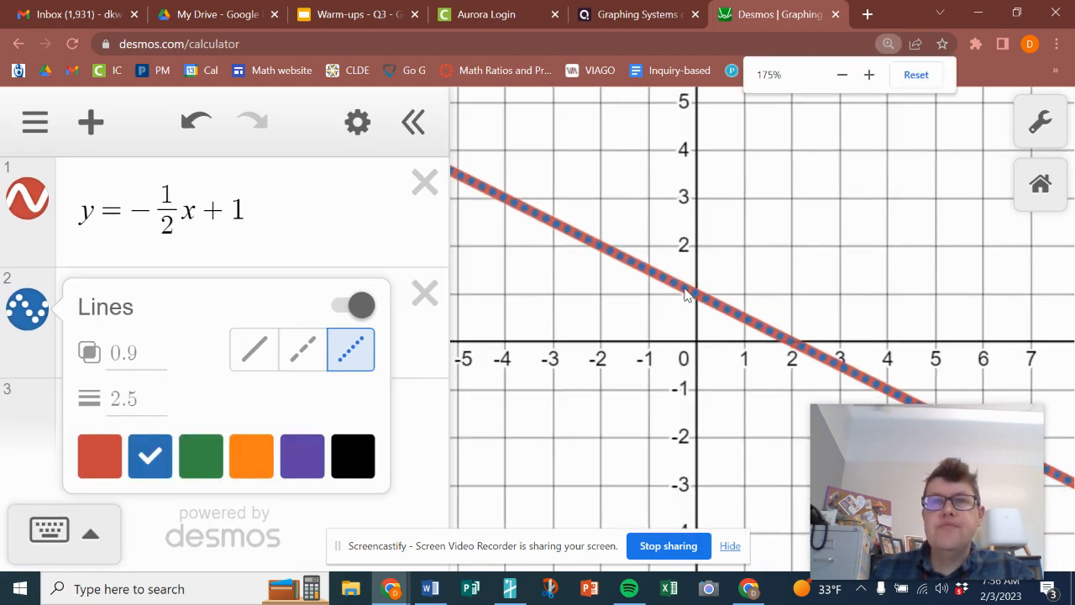
scroll(684, 294, "down", 1)
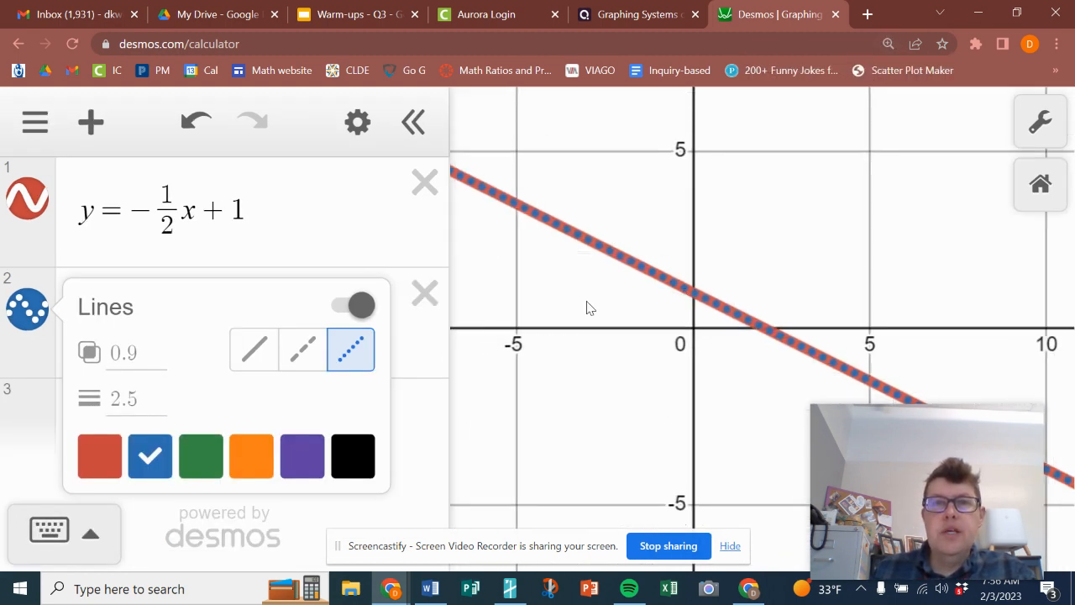
scroll(588, 308, "down", 1)
key("ctrl+0")
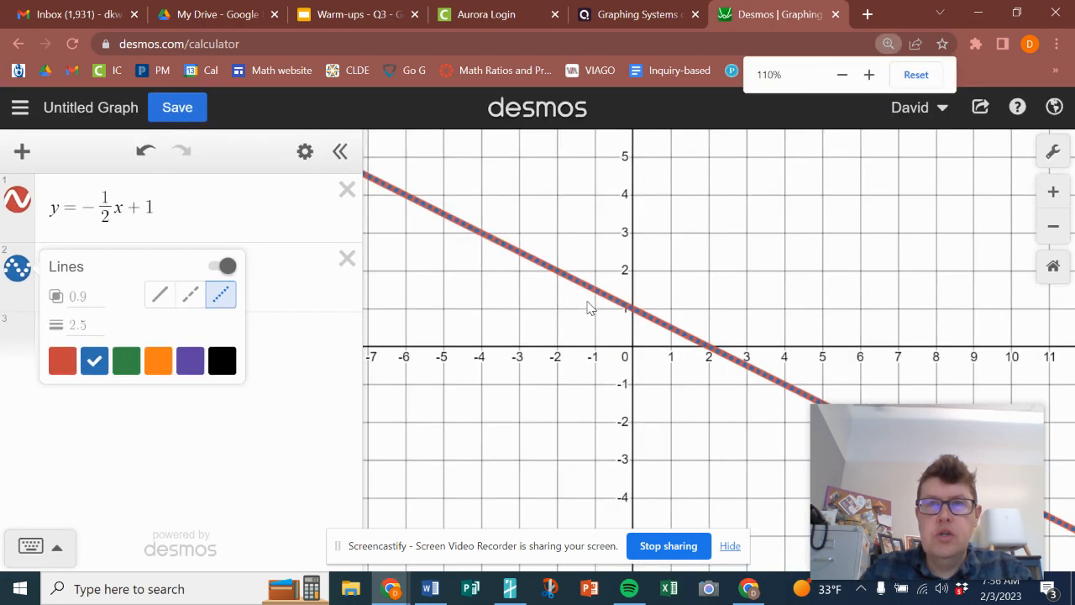
Switch the graph settings to the large text size
left_click(196, 430)
left_click(1055, 146)
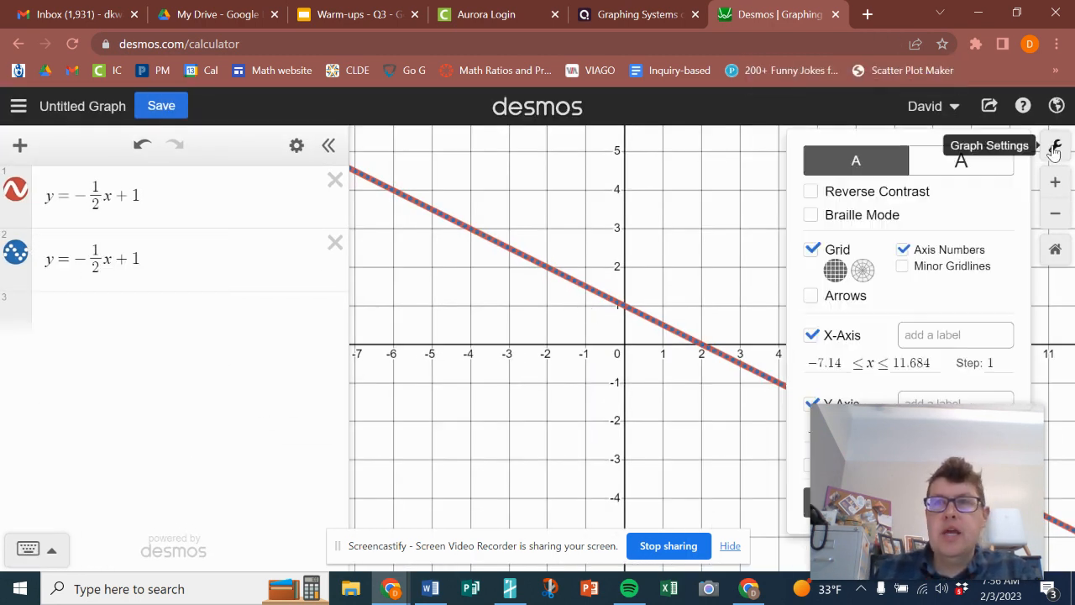
left_click(949, 171)
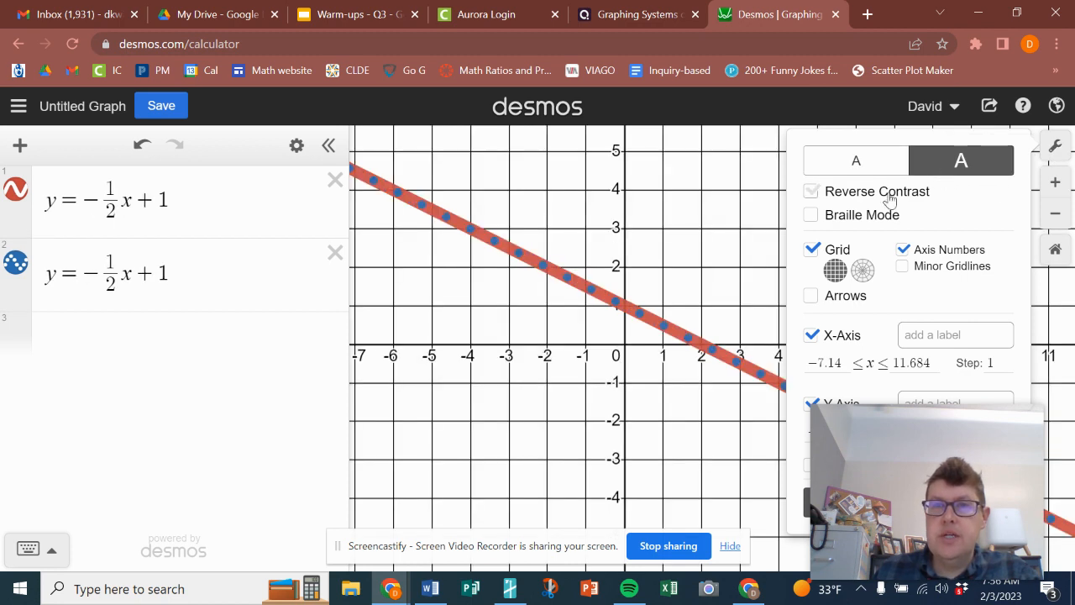
Turn Reverse Contrast on and back off
left_click(811, 192)
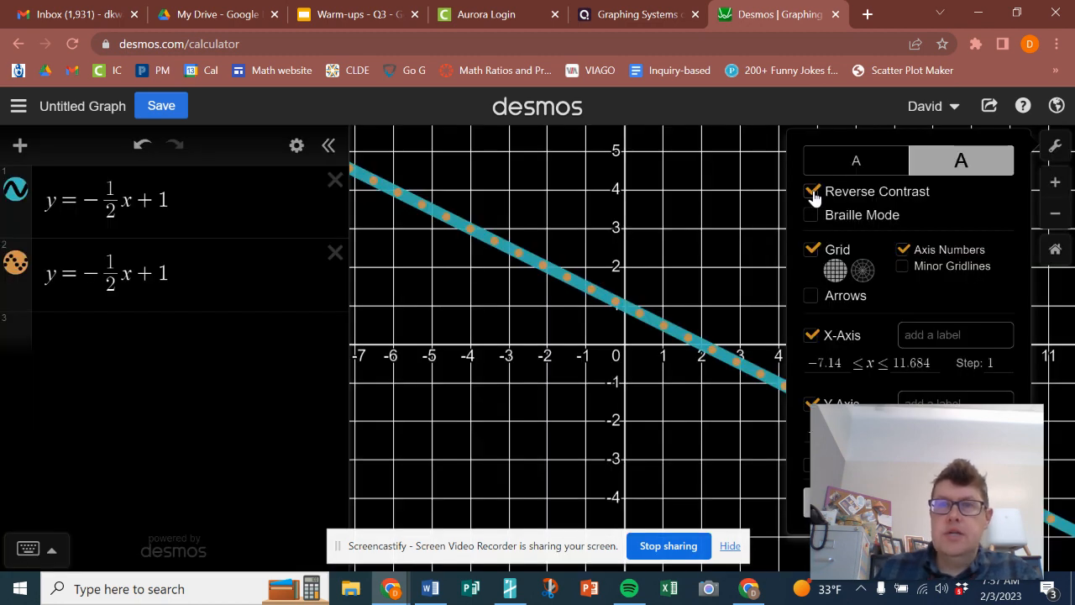
left_click(811, 192)
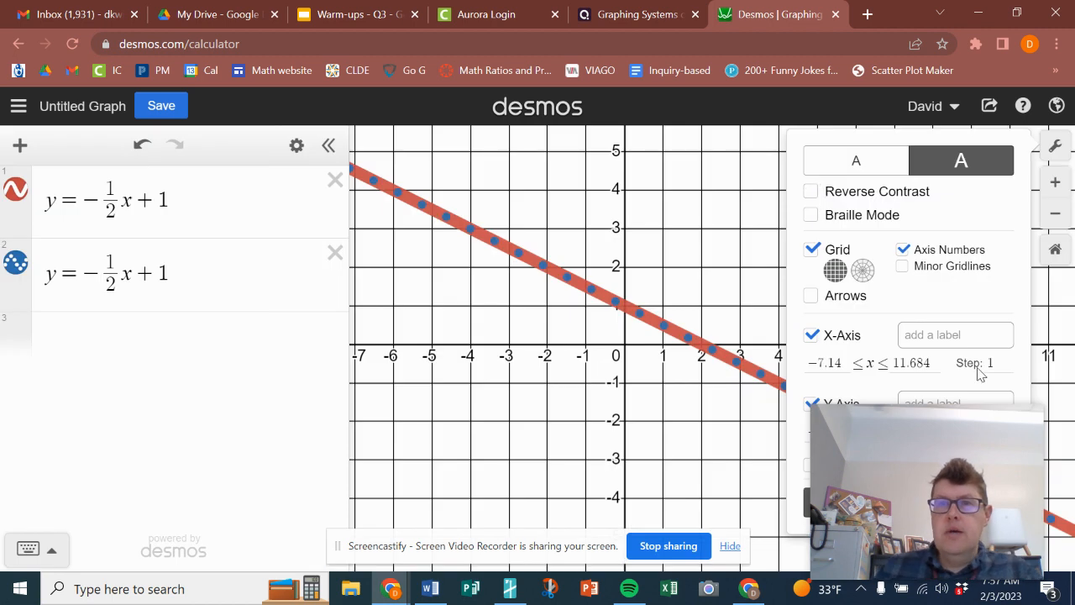